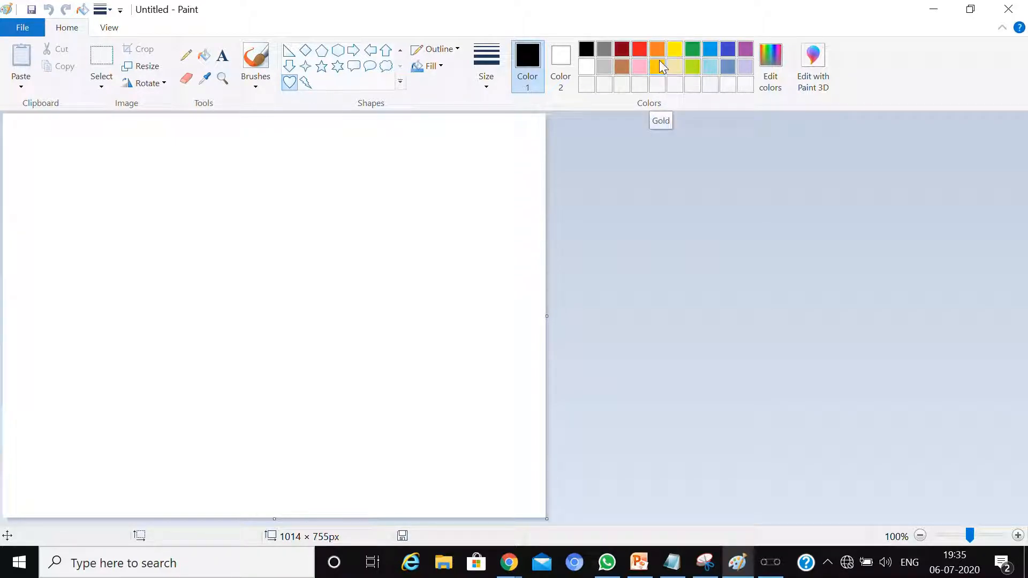
Step: Draw a red heart outline about 113 × 108 px in the upper middle of the canvas
left_click(645, 47)
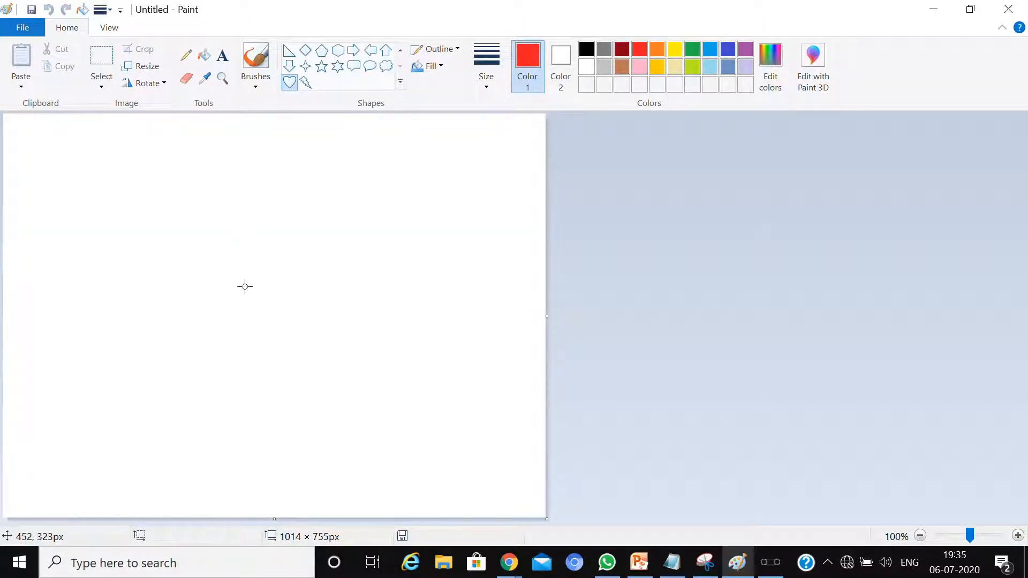
left_click_drag(214, 180, 274, 238)
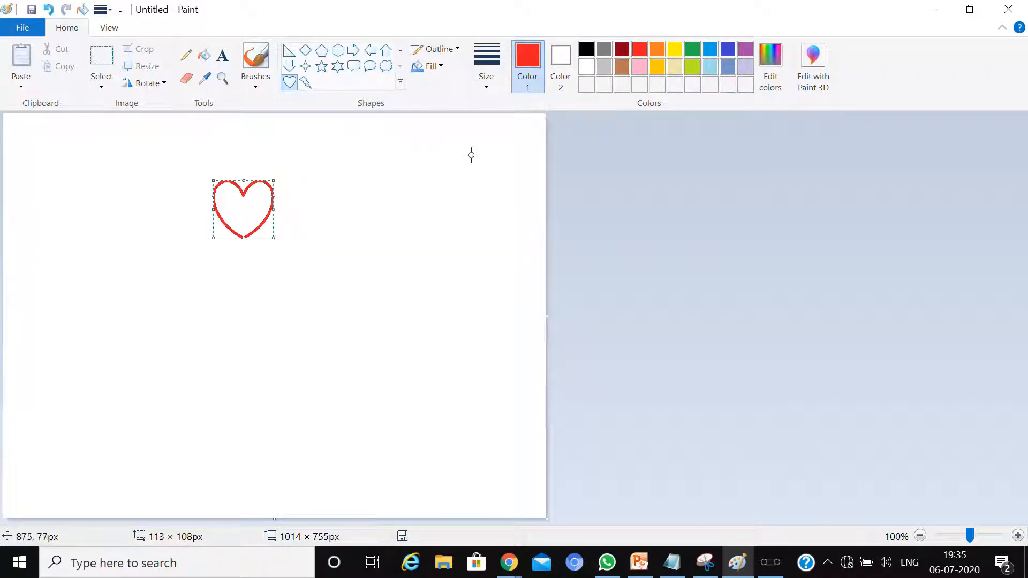
left_click(747, 186)
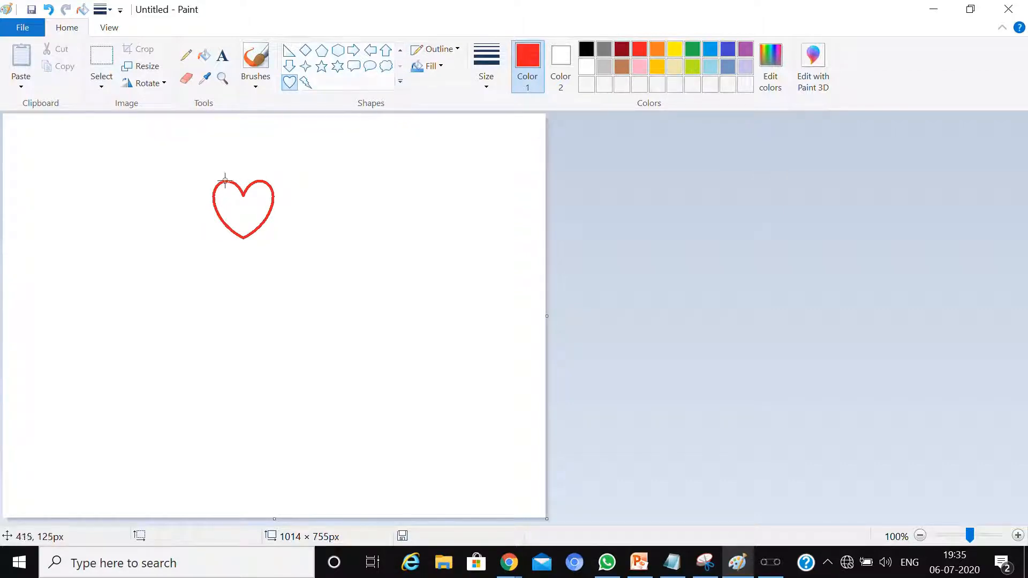
Step: Draw a second red heart about 105 × 110 px, rotate it 180° and place it below the first with their tips overlapping
left_click_drag(217, 182, 241, 208)
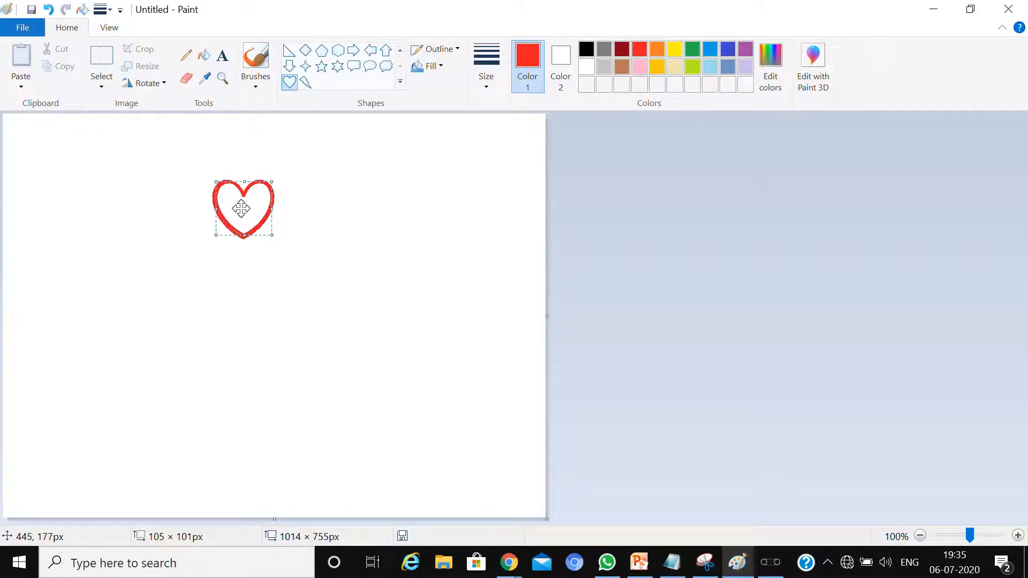
left_click_drag(247, 245, 247, 250)
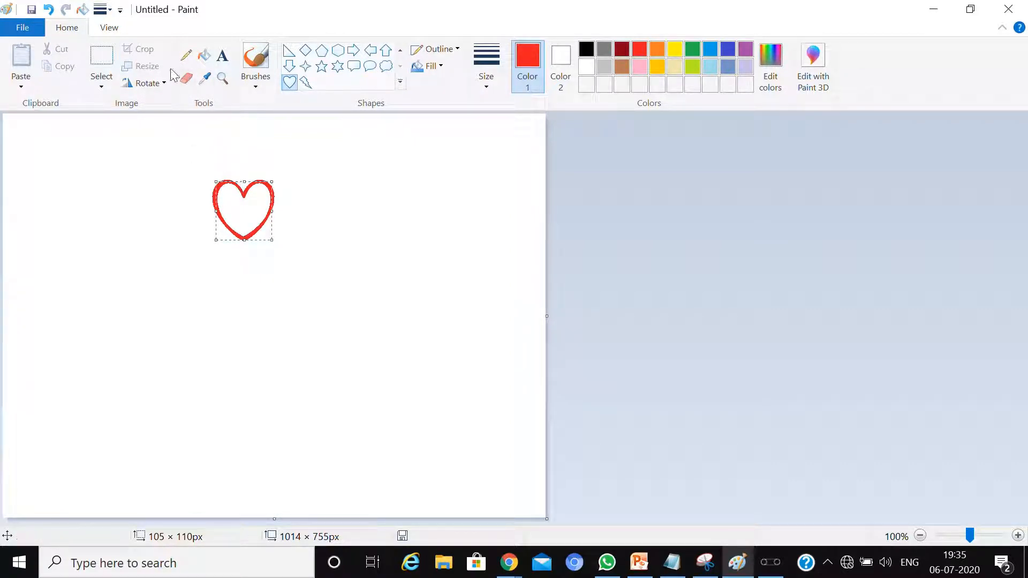
left_click(166, 86)
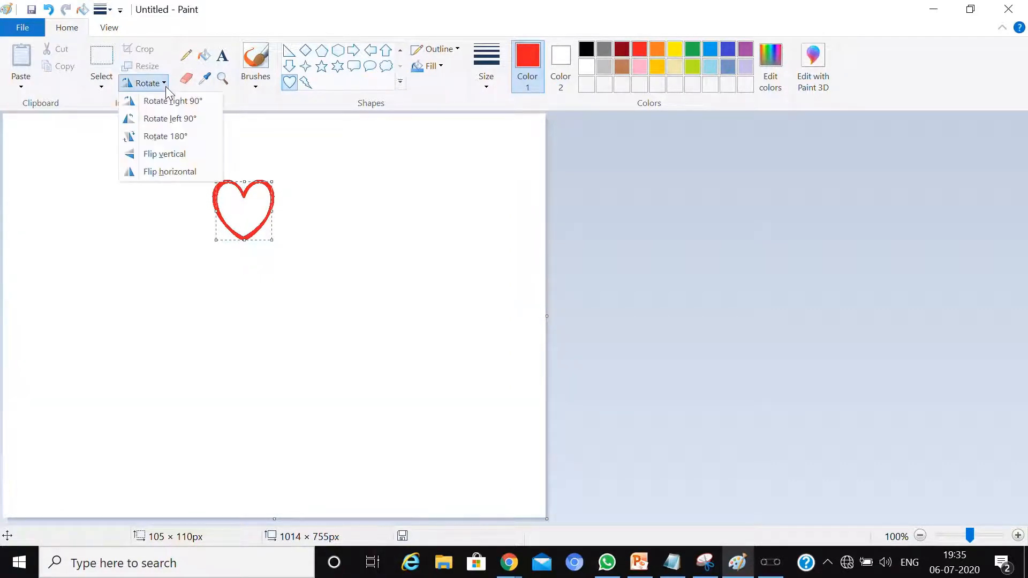
left_click(204, 136)
left_click_drag(249, 227, 252, 258)
left_click(674, 195)
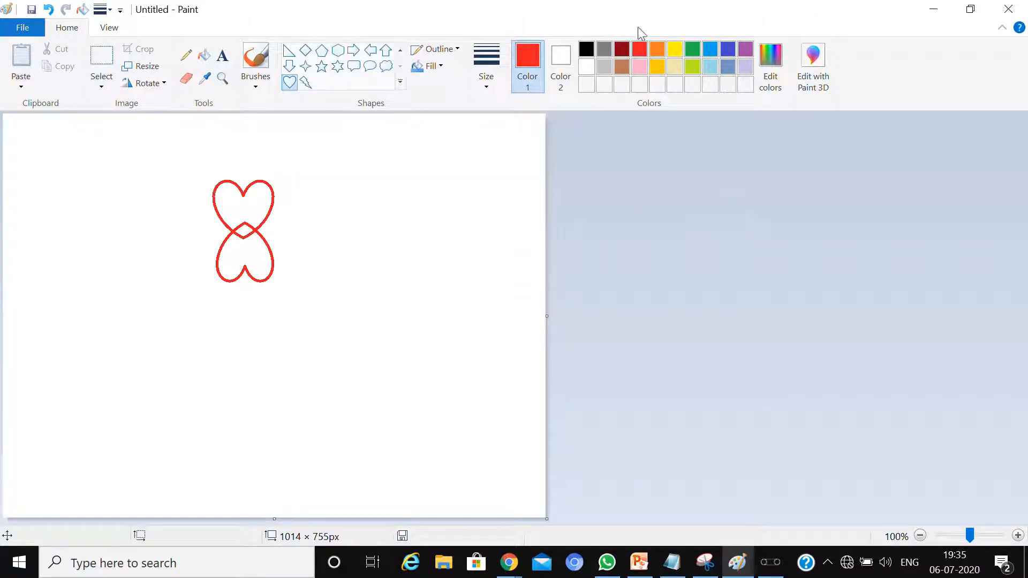
Step: Draw a gold heart about 111 × 111 px, rotate it left 90° and place it left of the red hearts, its tip at their centre
left_click(659, 67)
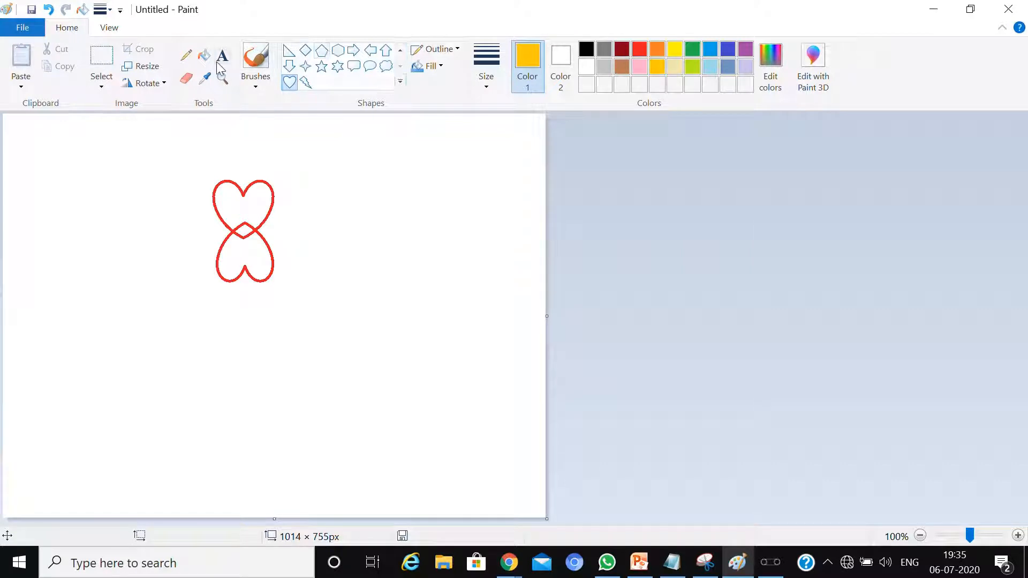
left_click(292, 85)
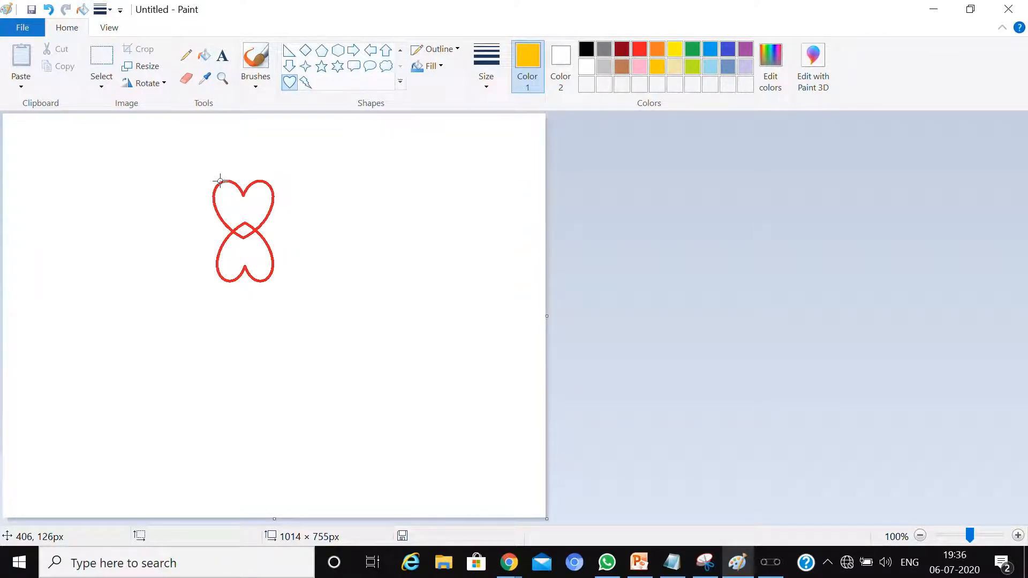
left_click_drag(219, 180, 278, 246)
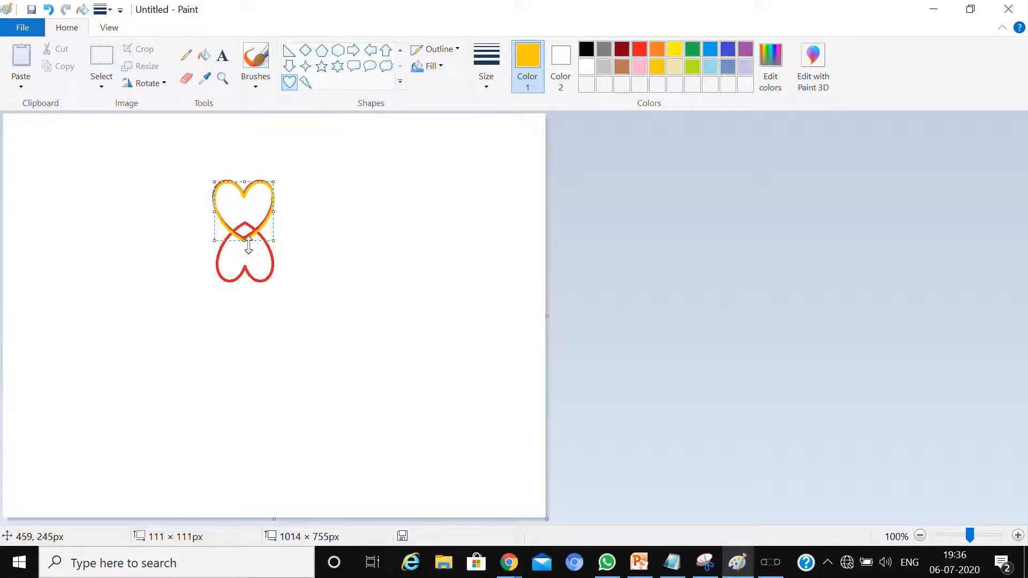
left_click_drag(248, 244, 249, 243)
left_click(166, 80)
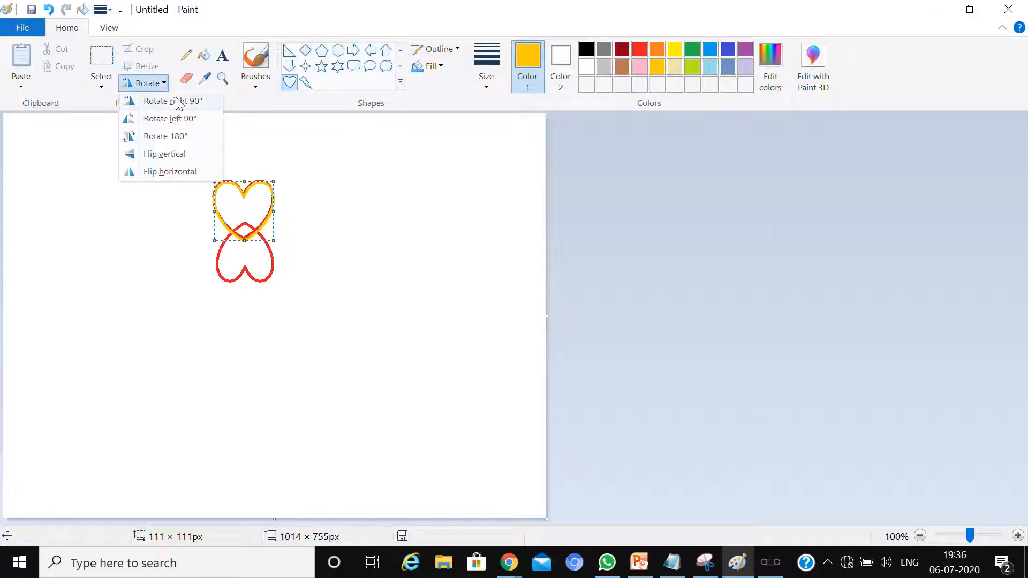
left_click(186, 118)
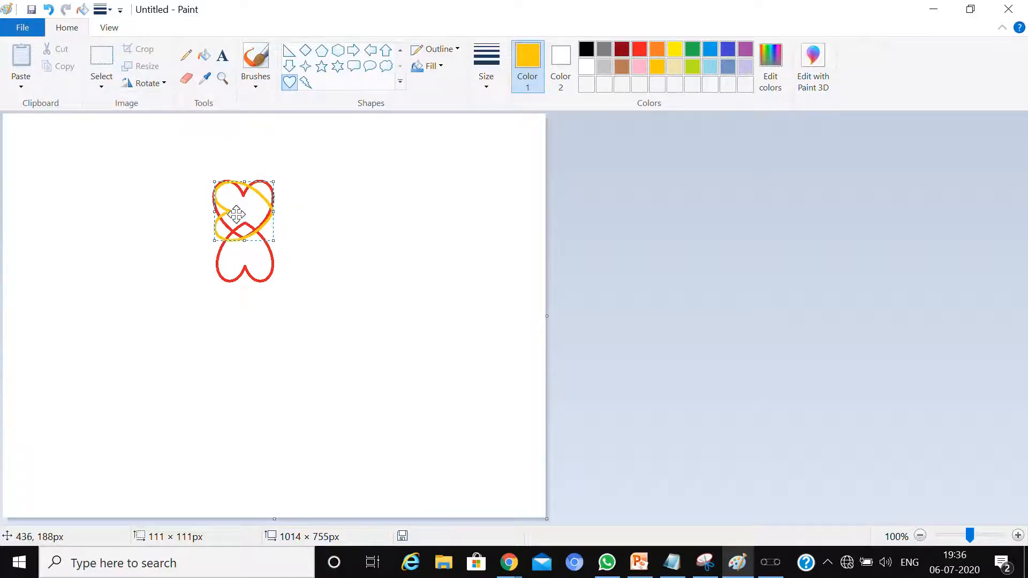
left_click_drag(236, 212, 205, 234)
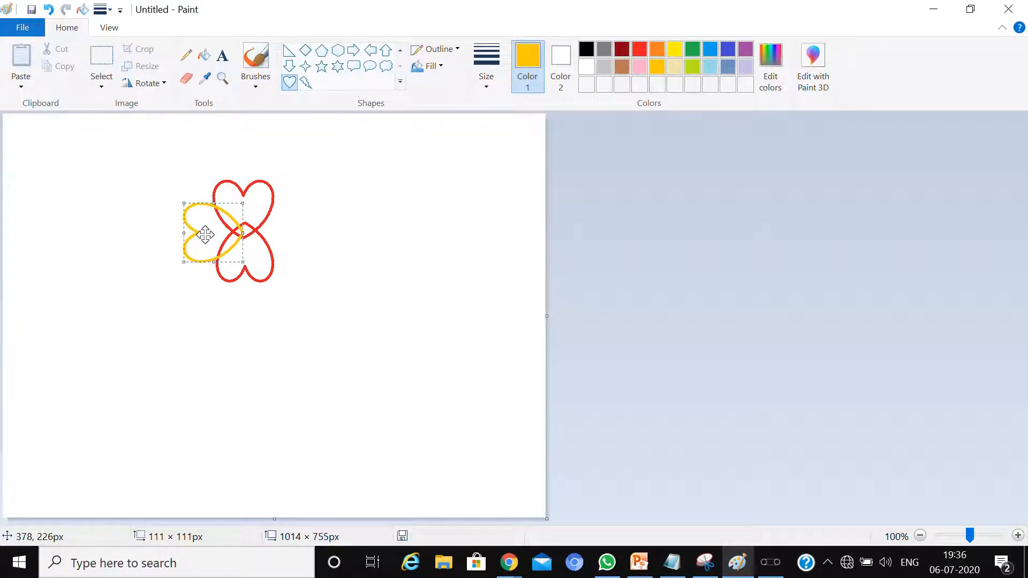
left_click(668, 227)
Step: Draw another gold heart about 109 × 106 px, rotate it right 90° and place it as the flower's right petal
left_click_drag(217, 181, 276, 237)
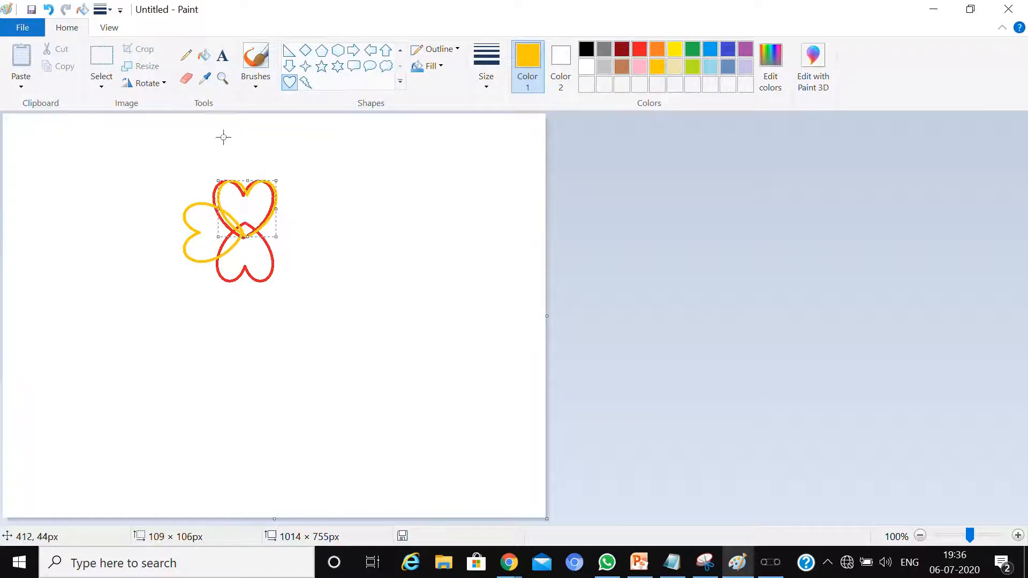
left_click(156, 84)
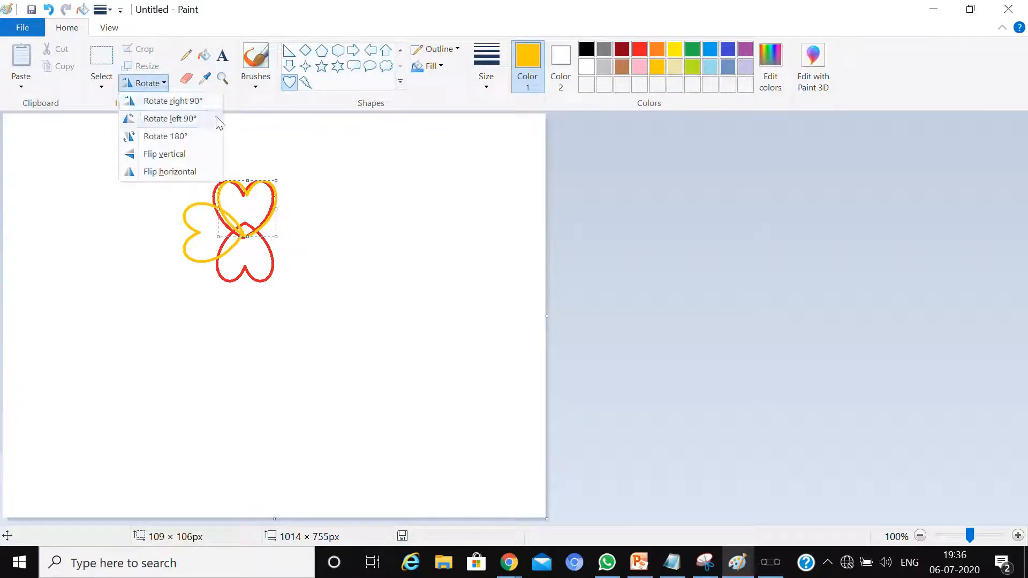
left_click(203, 105)
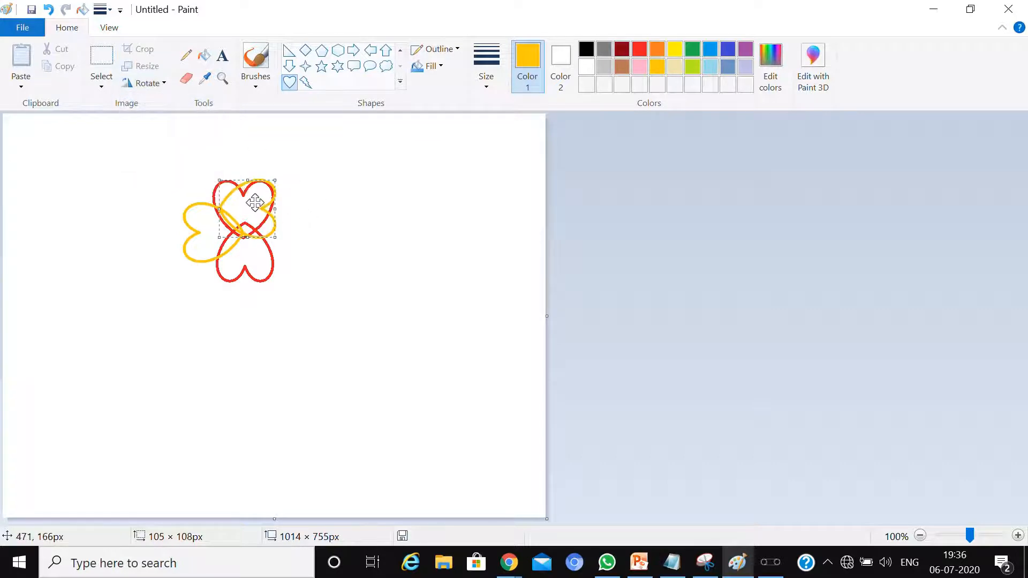
left_click_drag(255, 200, 281, 226)
left_click(647, 233)
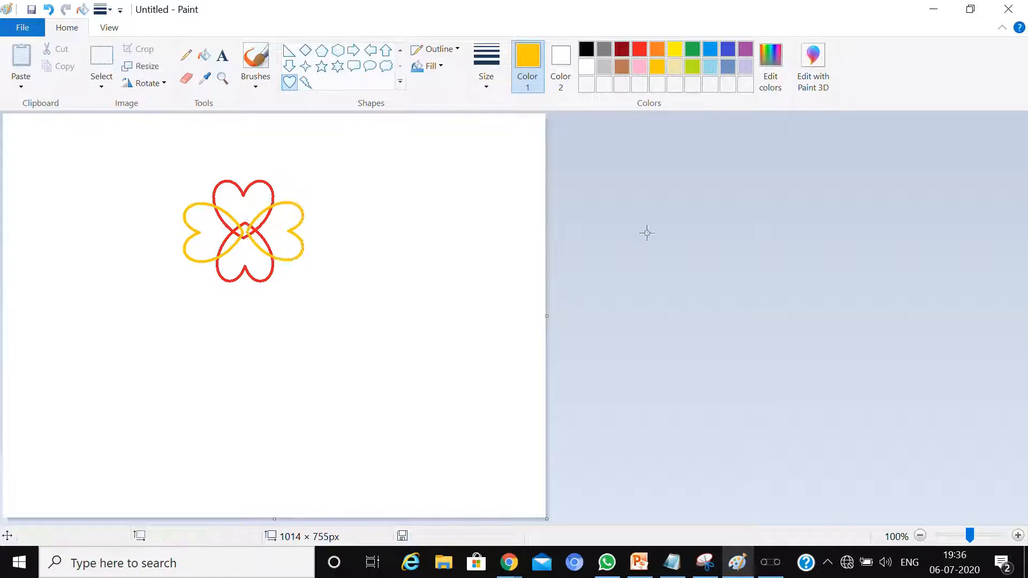
Step: Fill the left and right heart petals with gold, including the areas where they overlap the red hearts
left_click(204, 55)
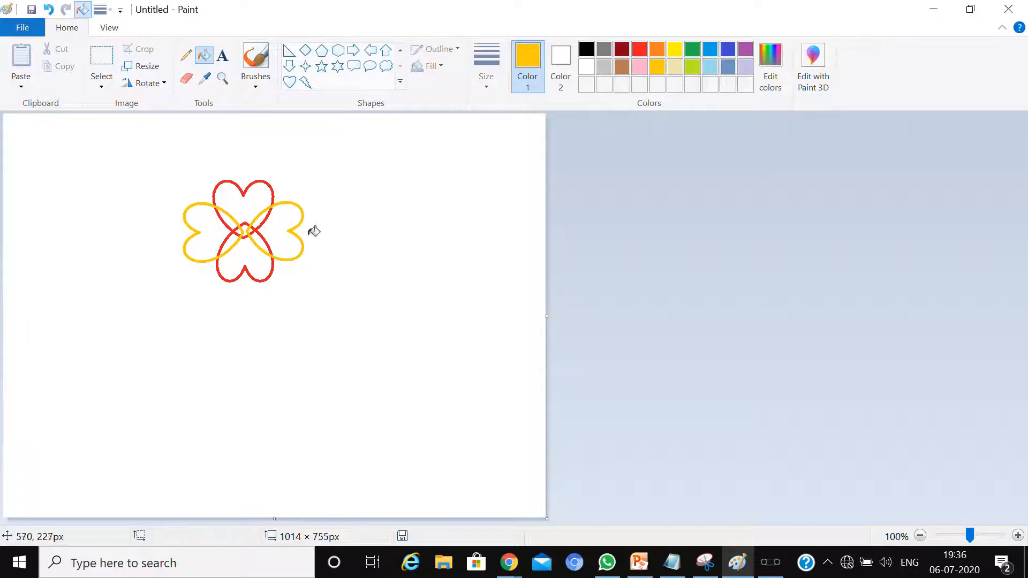
left_click(282, 229)
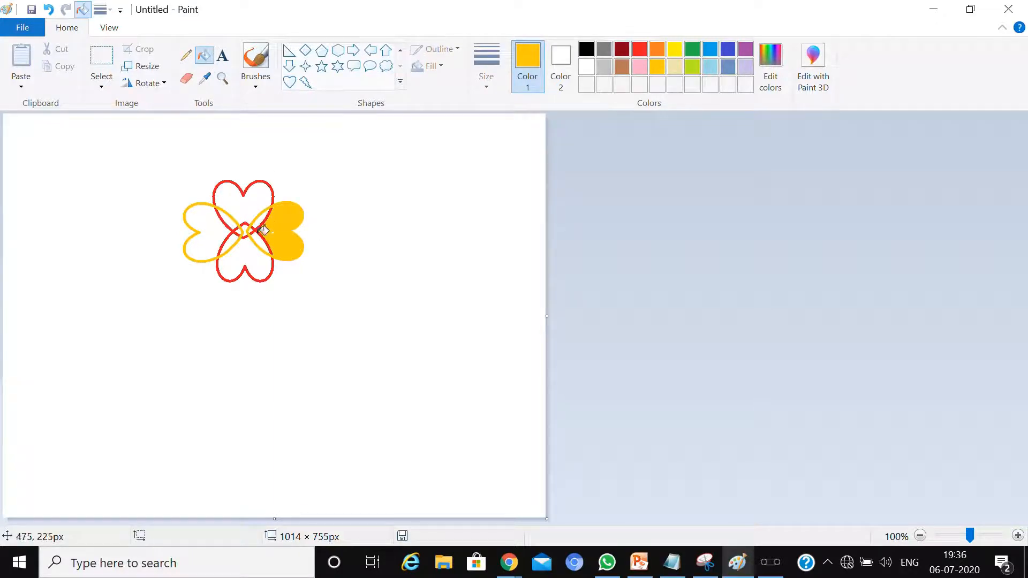
left_click(212, 240)
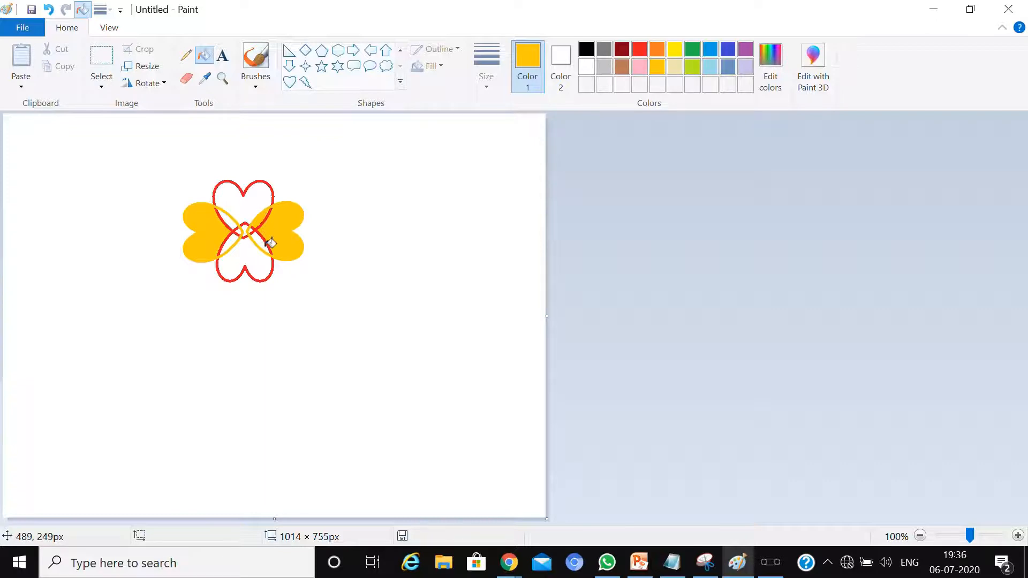
left_click(262, 223)
left_click(265, 236)
left_click(226, 224)
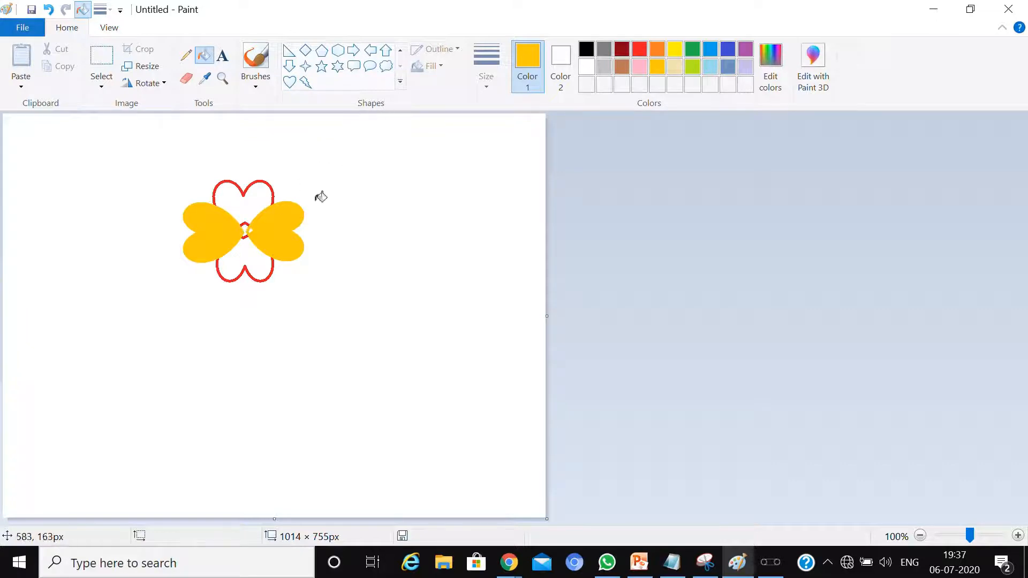
Step: Fill the upper and lower heart petals with red
left_click(639, 48)
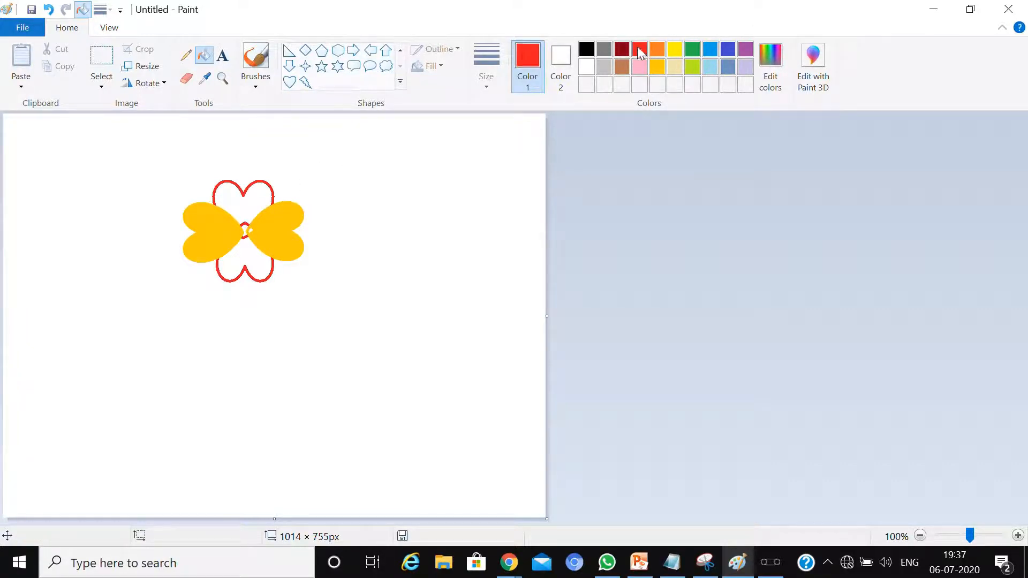
left_click(259, 190)
left_click(246, 258)
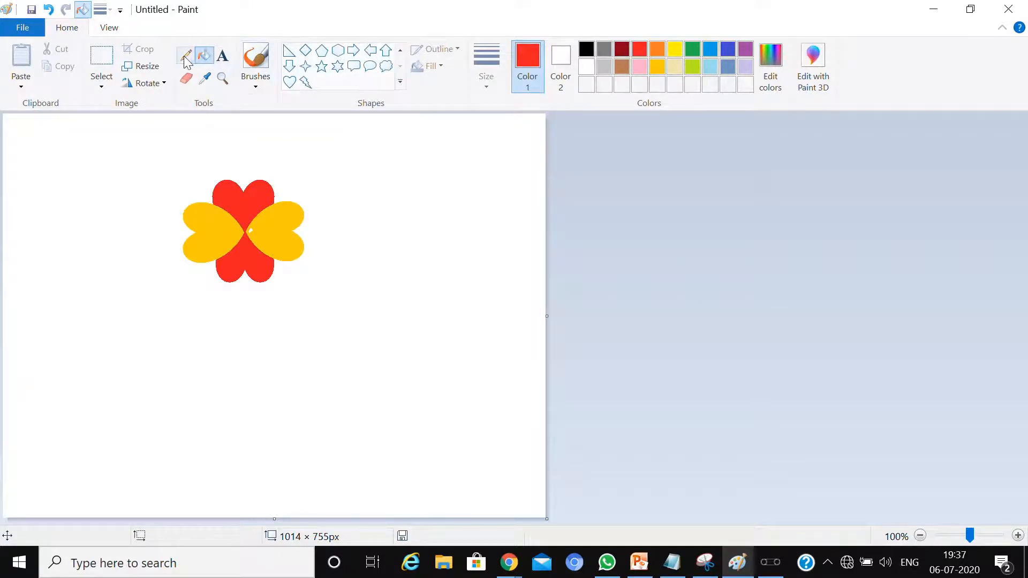
Step: Choose the Curve shape with gold as the drawing colour
left_click(400, 49)
left_click(310, 55)
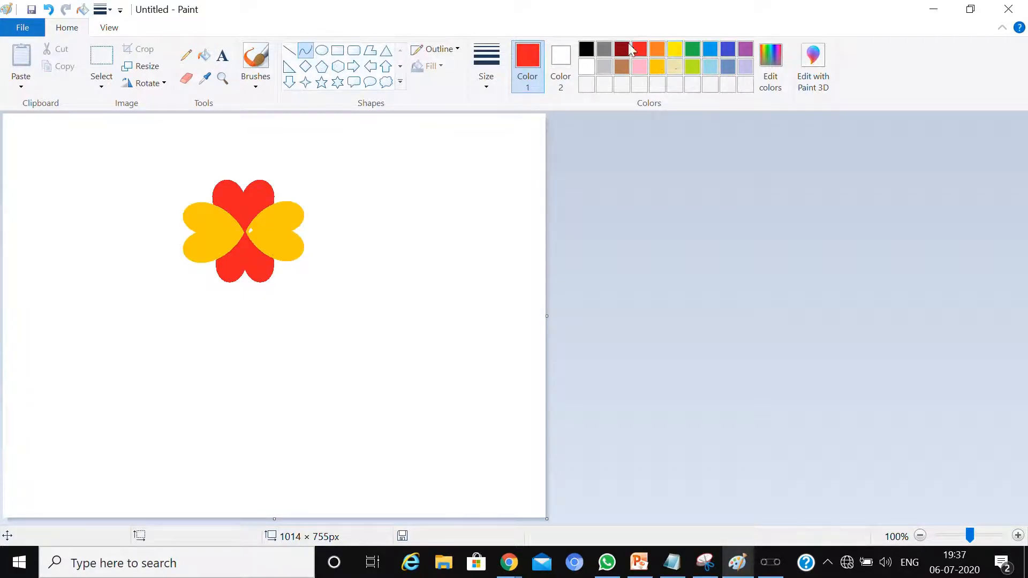
left_click(656, 65)
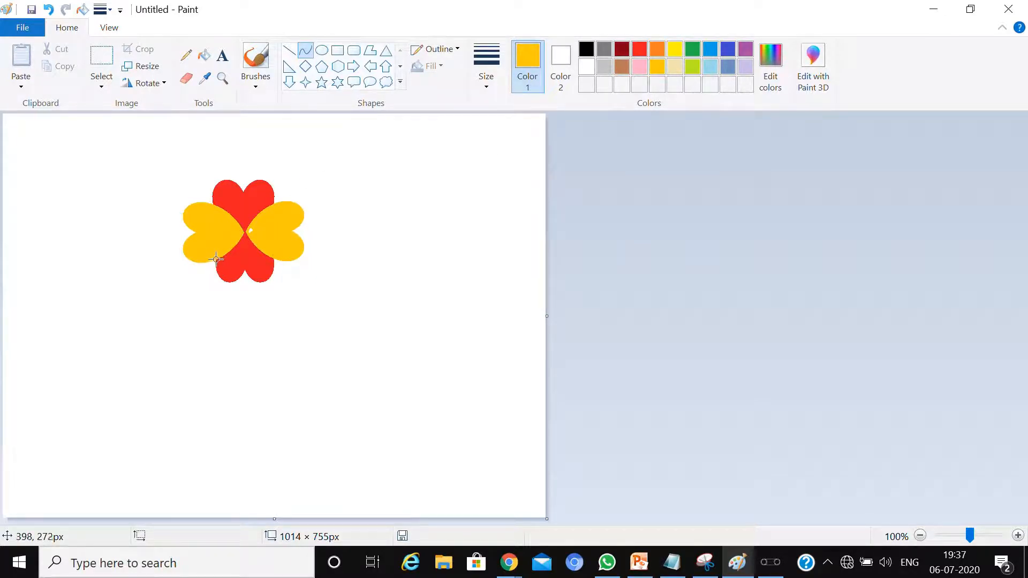
left_click_drag(214, 259, 125, 372)
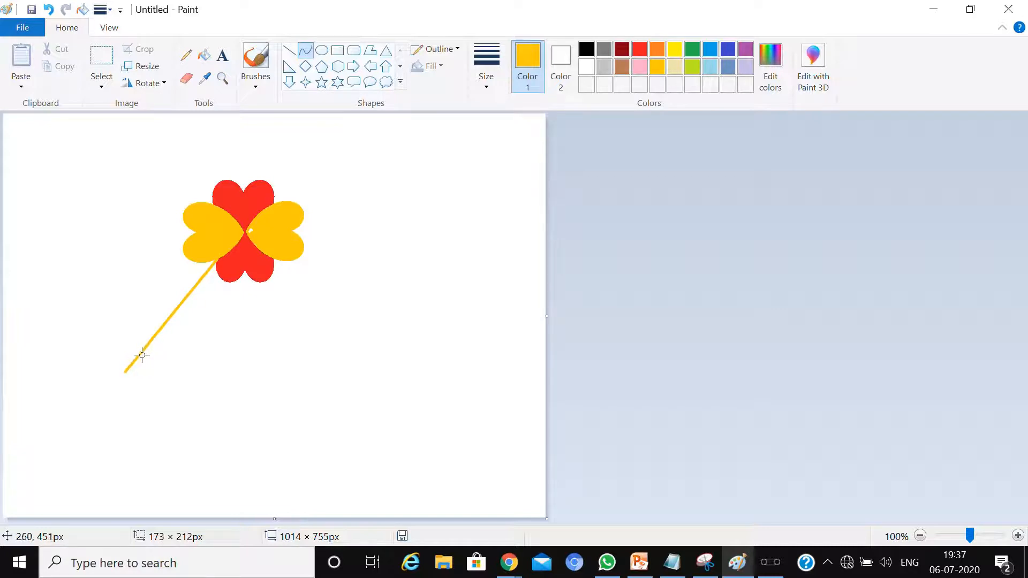
left_click_drag(142, 355, 105, 338)
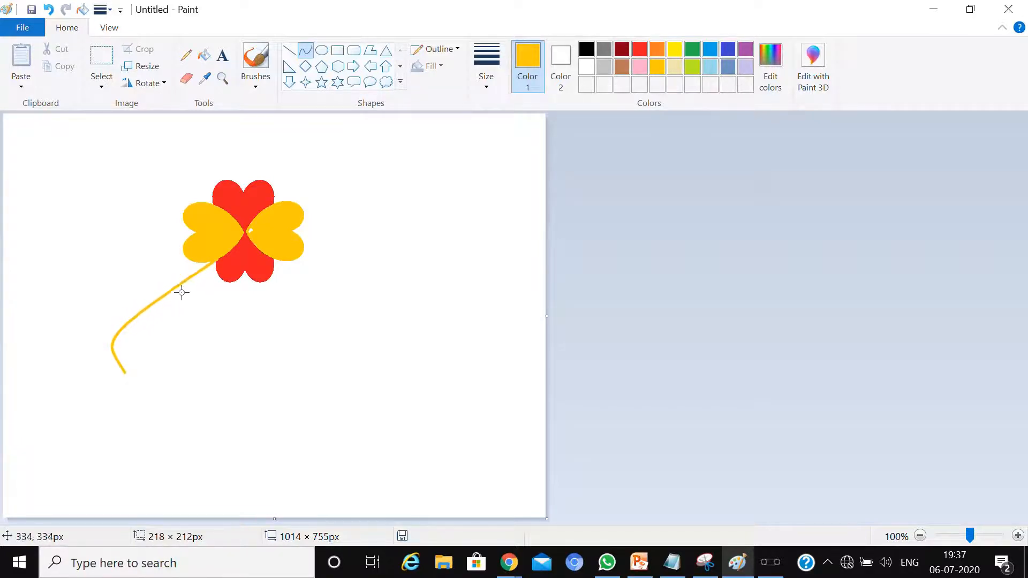
left_click_drag(169, 287, 101, 314)
key("ctrl+z")
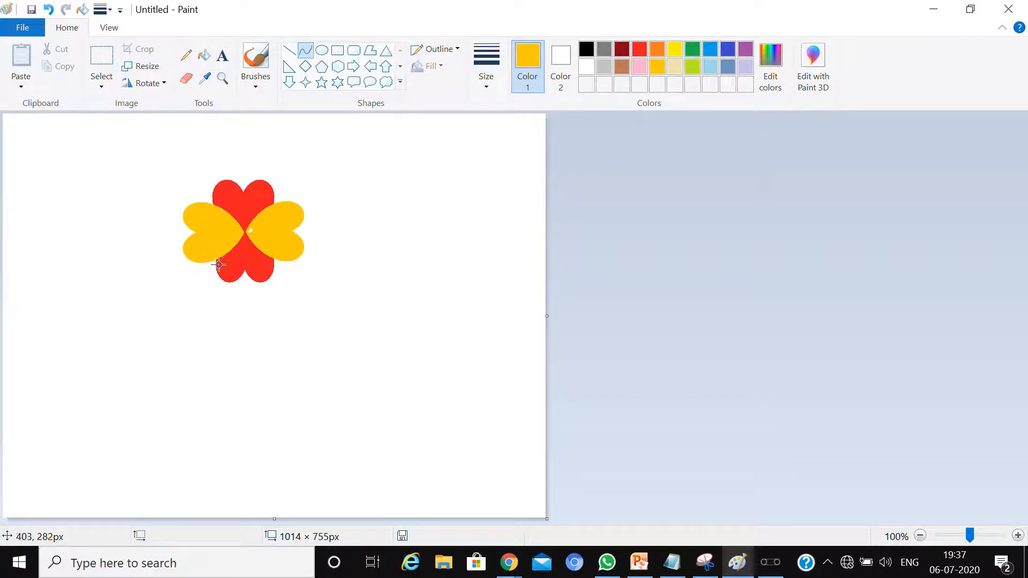
Step: Draw a gold curved stem about 287 × 230 px from the flower's lower-left side, sweeping out and down
left_click_drag(219, 261, 83, 318)
left_click_drag(165, 284, 84, 320)
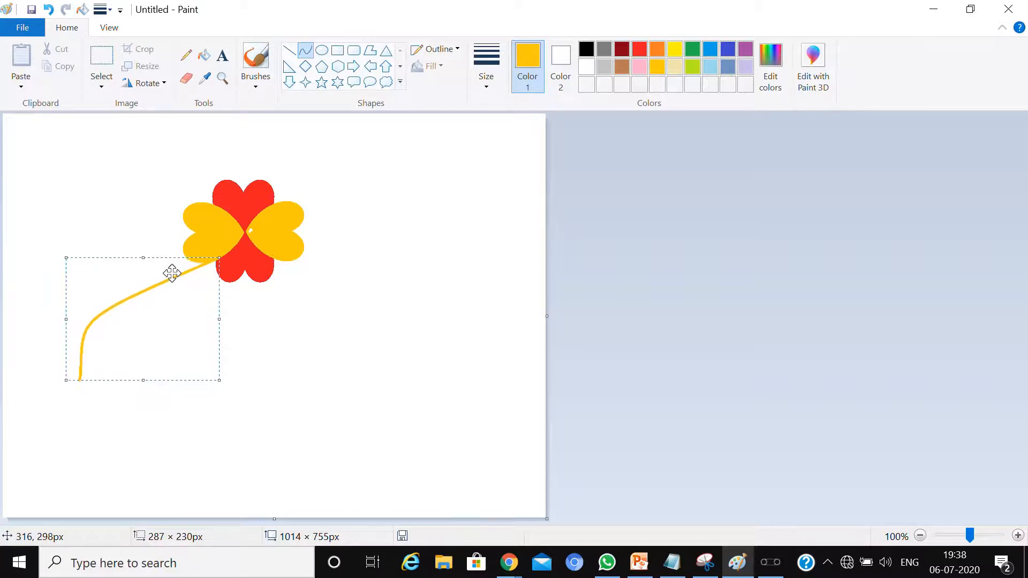
left_click(767, 204)
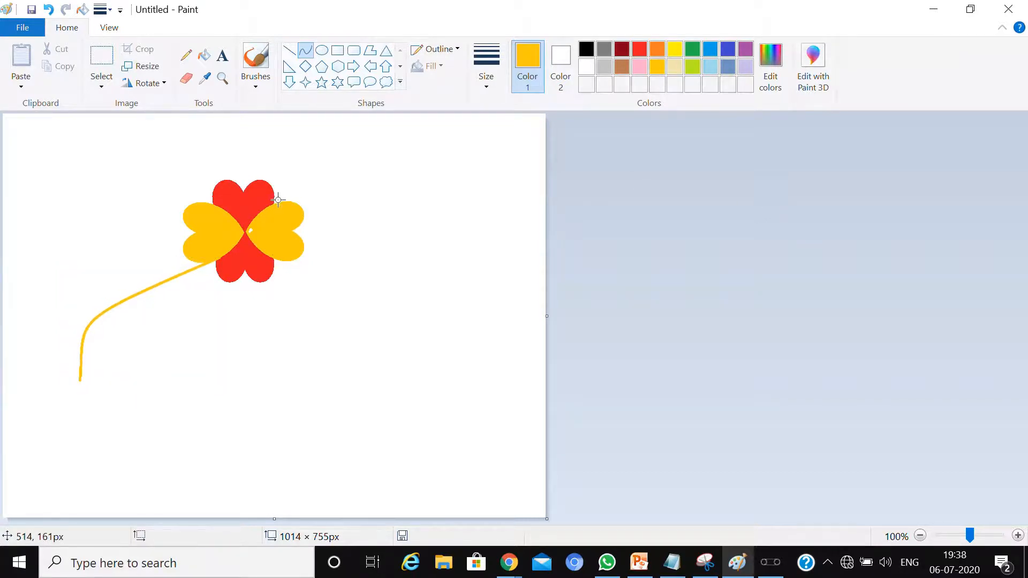
Step: Draw a curved stem about 205 × 143 px from the flower's upper-right side up towards the canvas's top edge and colour it red
left_click_drag(275, 203, 385, 126)
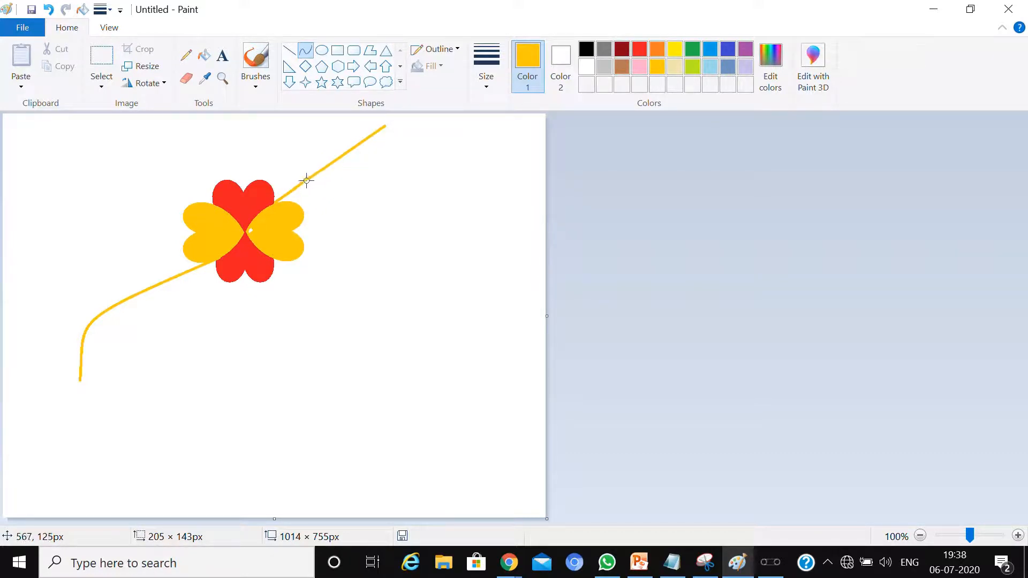
left_click_drag(310, 184, 288, 171)
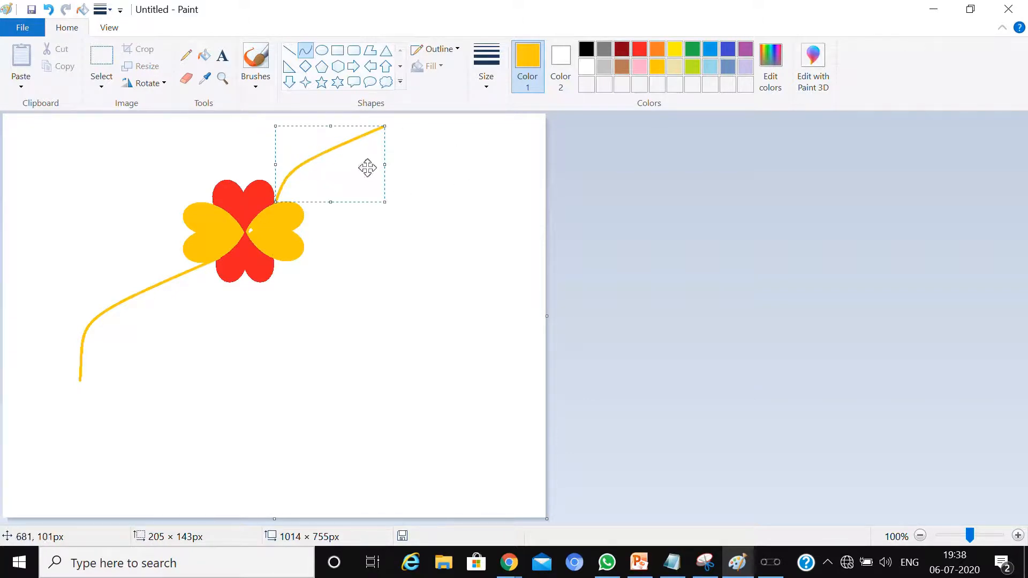
left_click(646, 48)
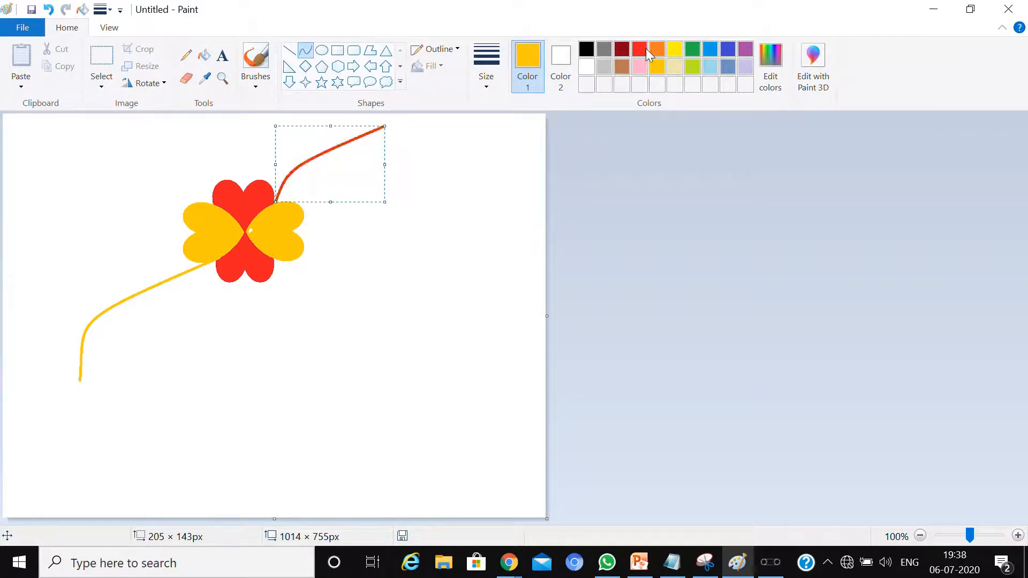
left_click(711, 163)
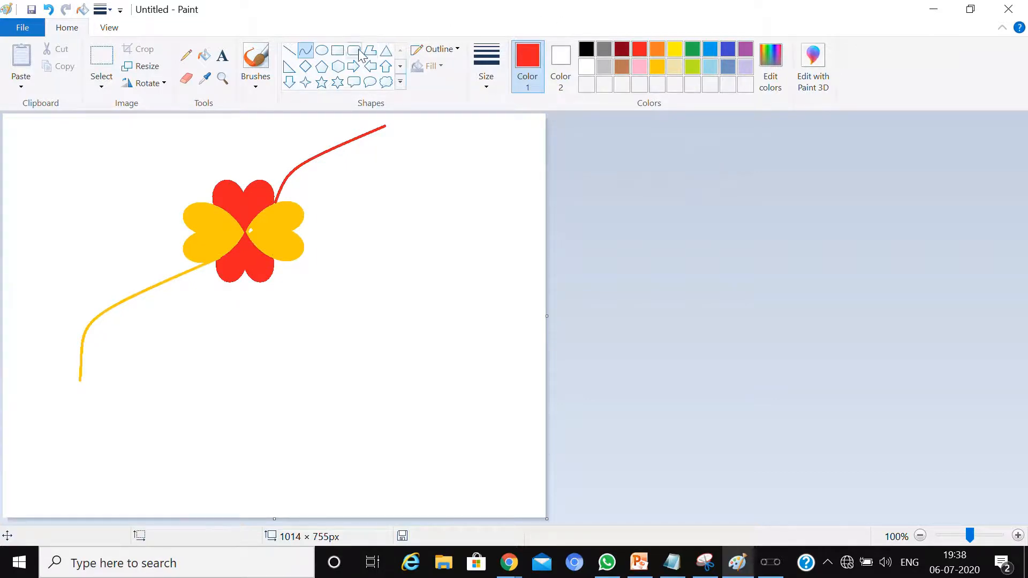
Step: Draw a circle about 182 × 177 px below the flower and give it a purple outline
left_click(323, 54)
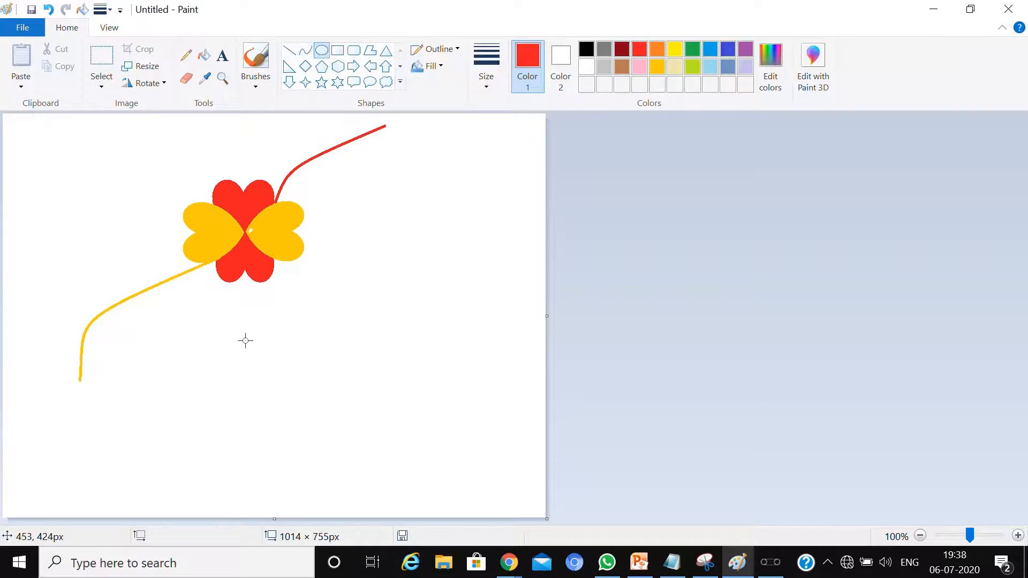
left_click_drag(235, 335, 332, 416)
left_click_drag(332, 429, 332, 429)
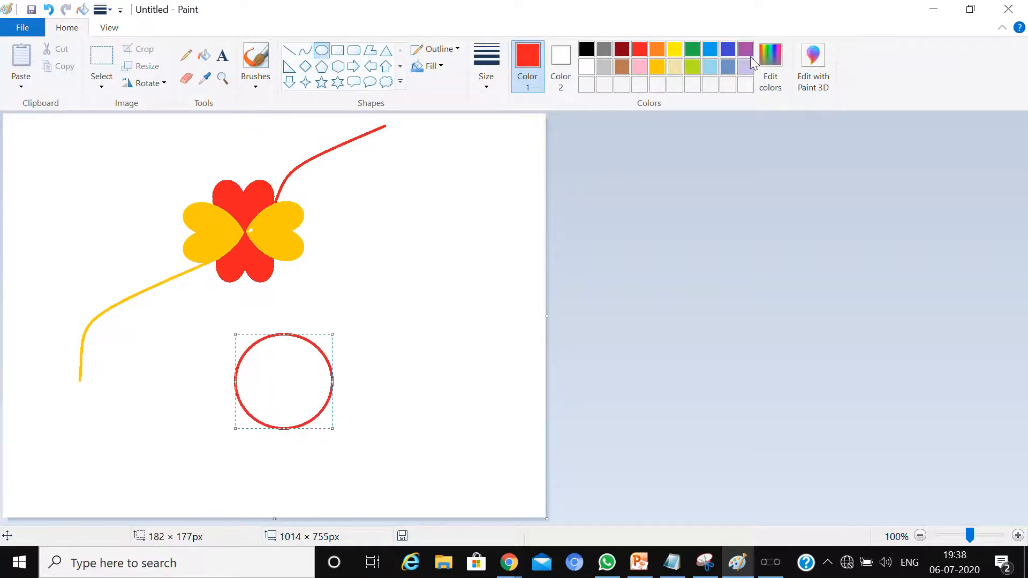
left_click(745, 48)
left_click(752, 146)
Step: Mix a darker purple (red 112, green 50, blue 112) and draw a circle about 103 × 105 px centred inside the purple one
left_click(774, 76)
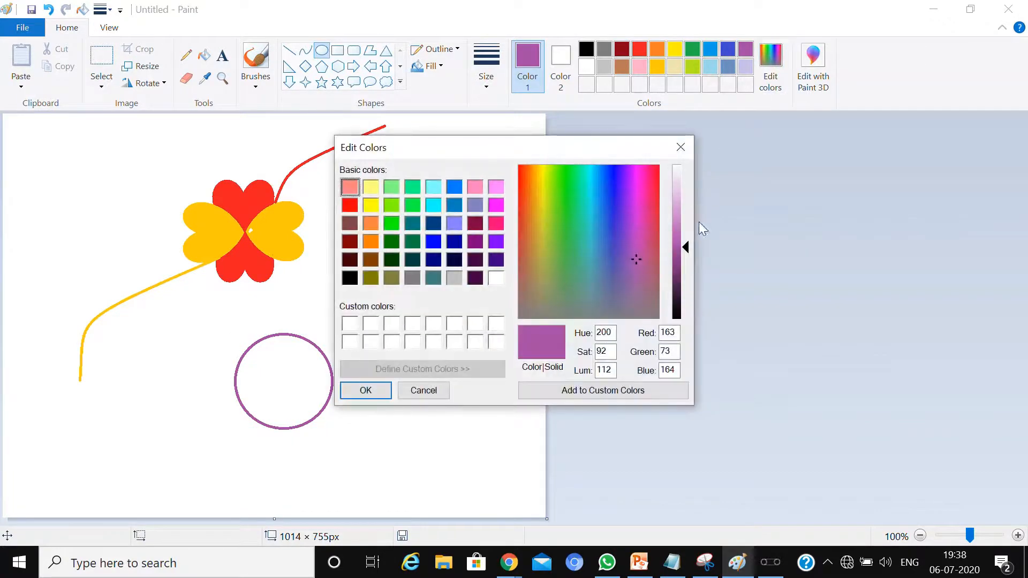
left_click_drag(678, 254, 682, 259)
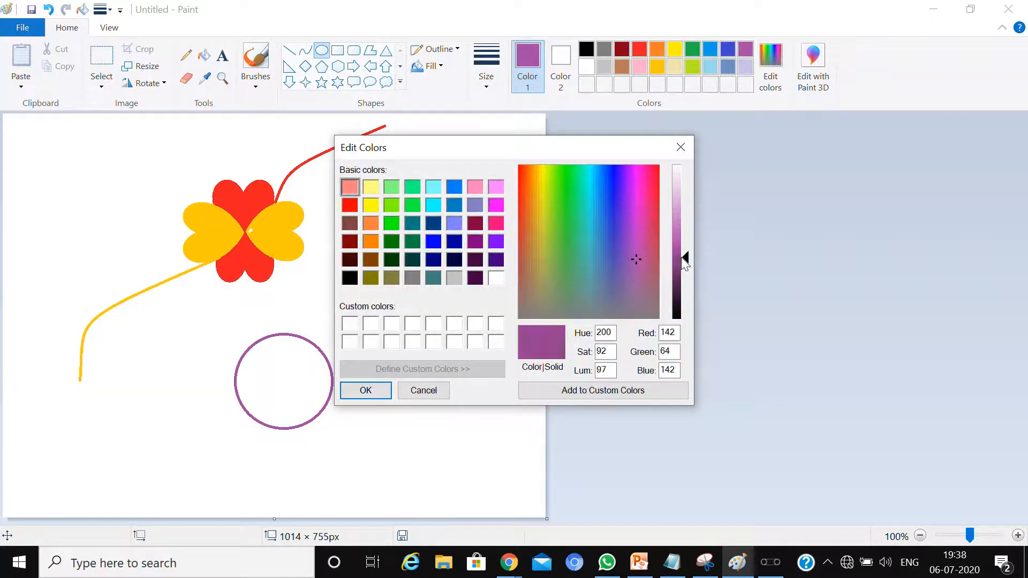
left_click(383, 391)
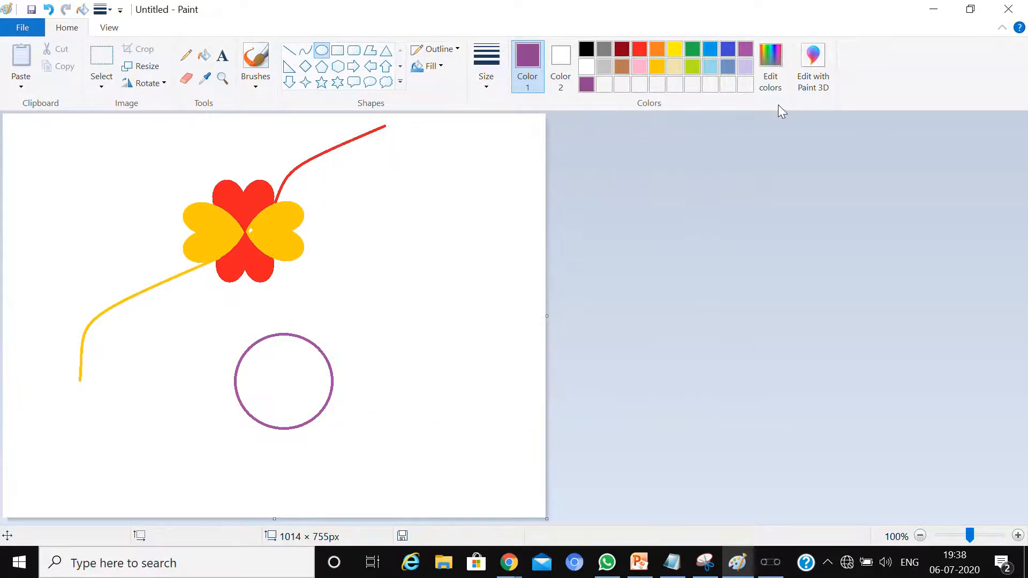
left_click(770, 78)
left_click(681, 276)
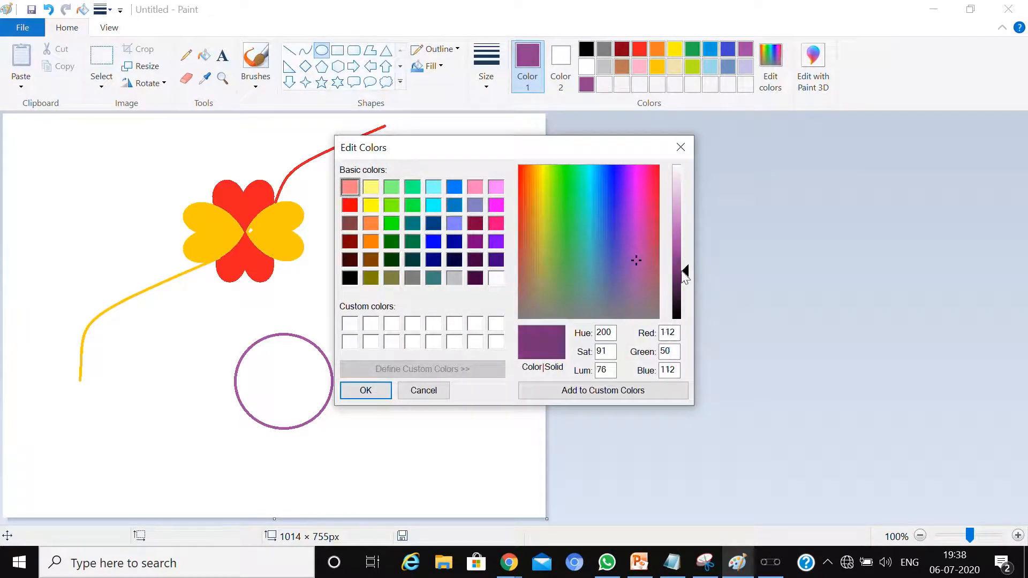
key("Return")
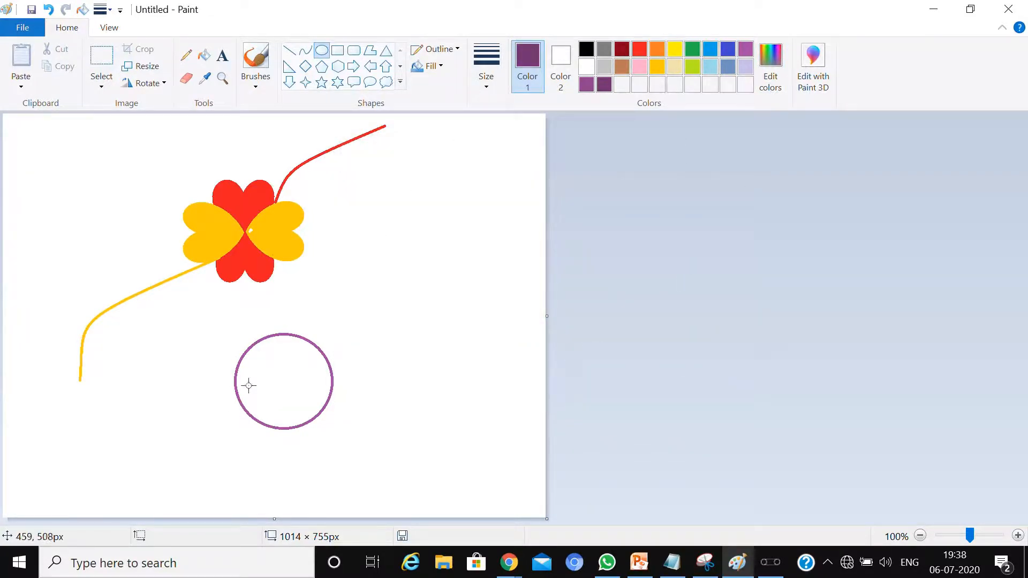
mouse_move(261, 357)
left_mouse_down()
mouse_move(313, 396)
mouse_move(317, 410)
mouse_move(286, 385)
mouse_move(320, 415)
mouse_move(295, 395)
left_mouse_up()
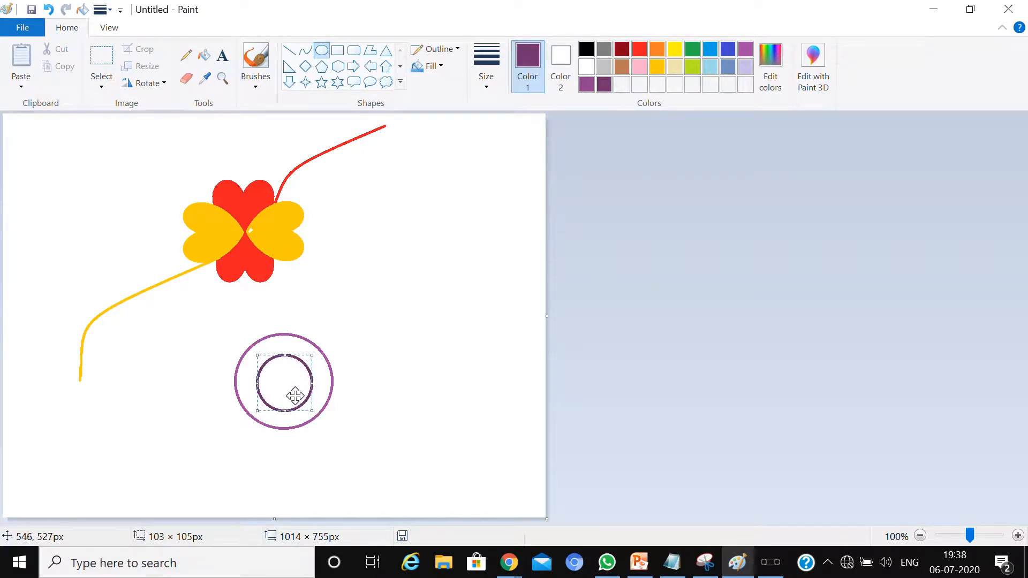
left_click(729, 250)
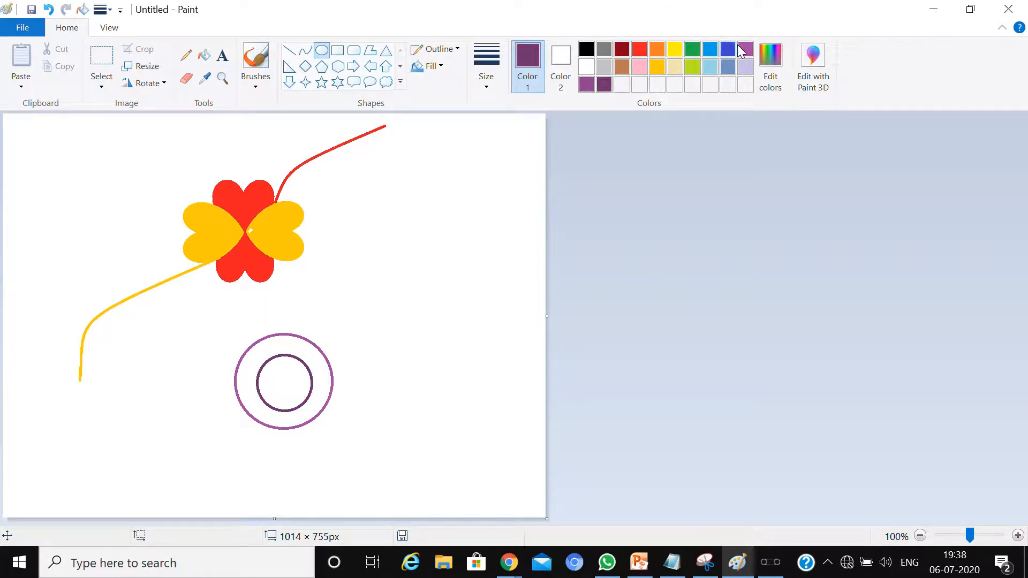
Step: Fill the ring between the two circles with dark purple and the inner circle with gold
left_click(204, 55)
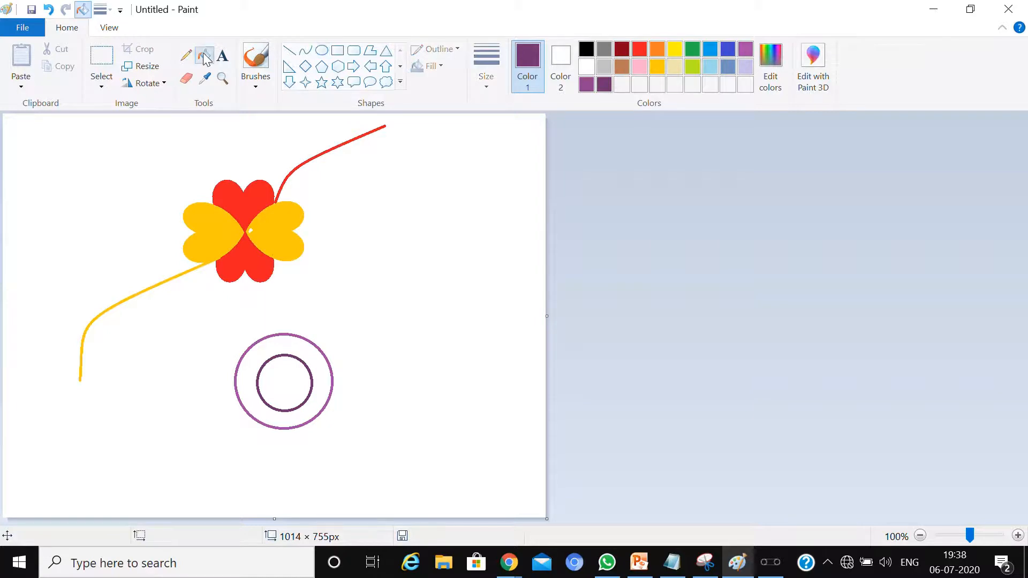
left_click(325, 361)
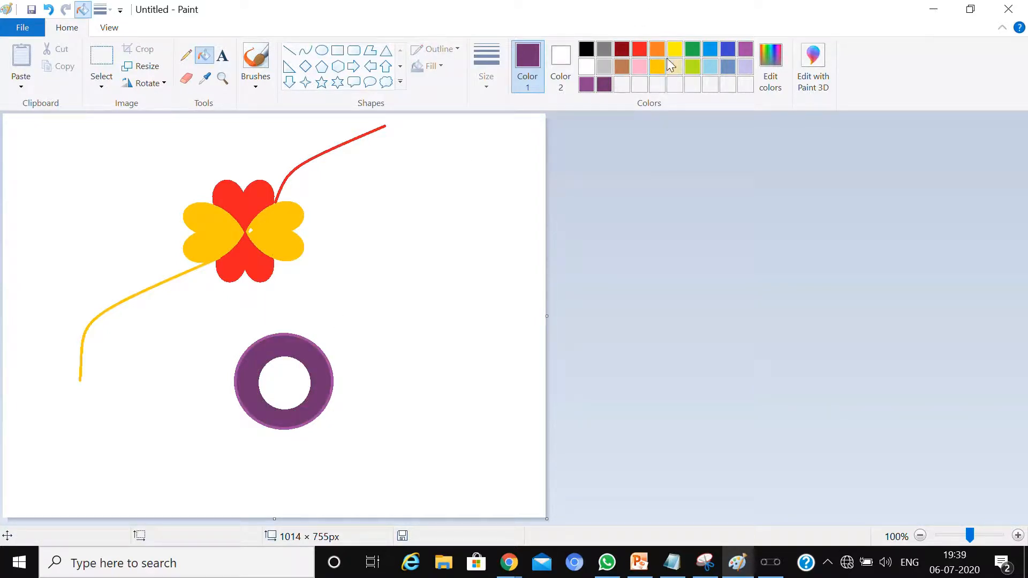
left_click(658, 64)
left_click(298, 362)
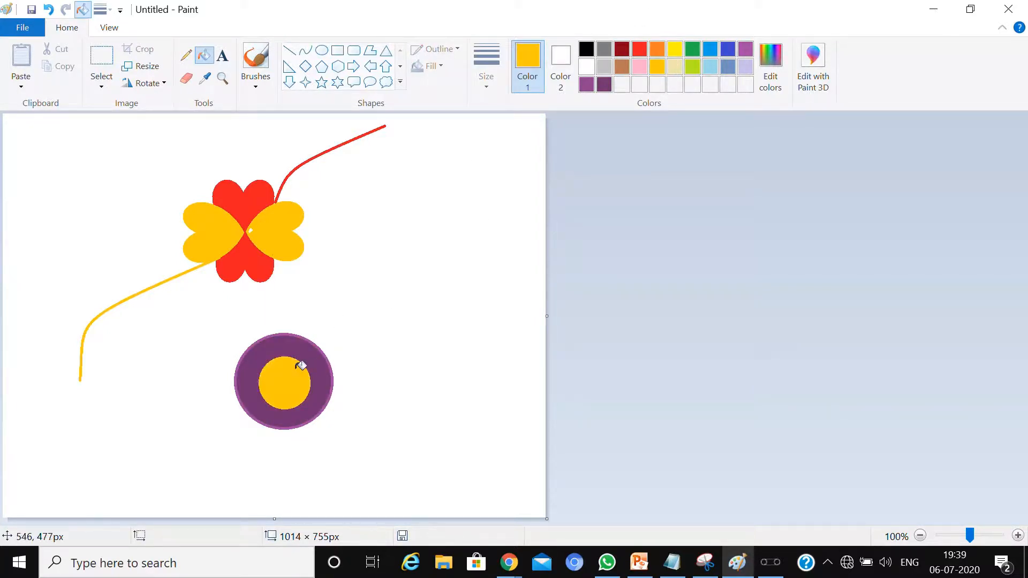
Step: Draw a small red heart in the middle of the gold circle and fill it with red
left_click(401, 67)
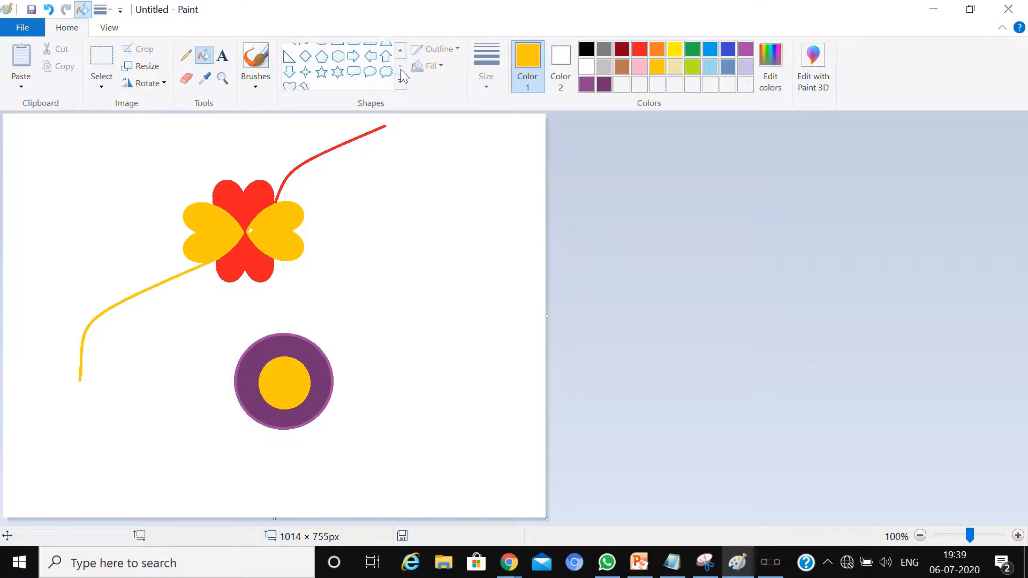
left_click(288, 86)
left_click(639, 47)
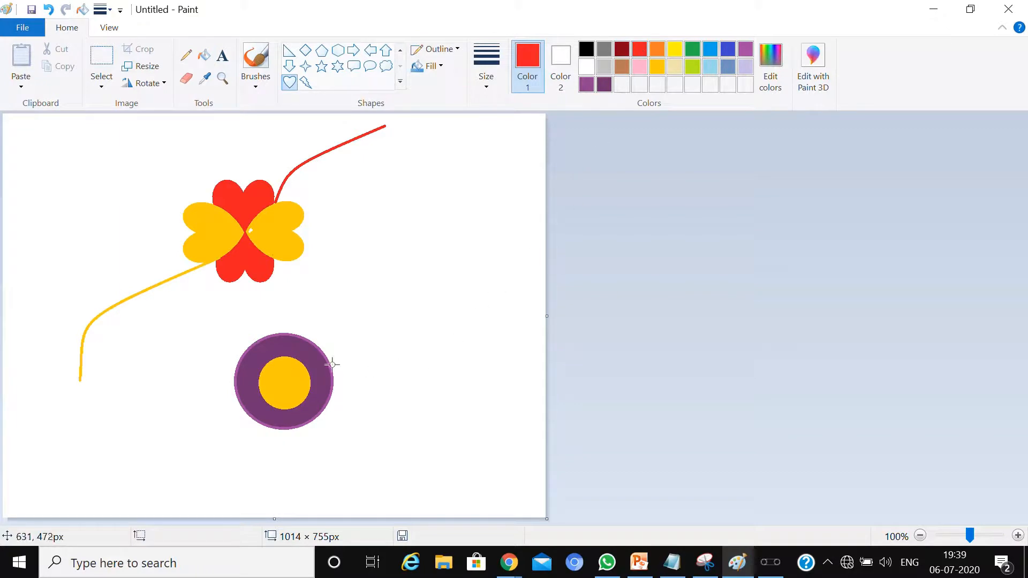
mouse_move(271, 372)
left_mouse_down()
mouse_move(301, 401)
mouse_move(283, 383)
left_mouse_up()
left_click(801, 223)
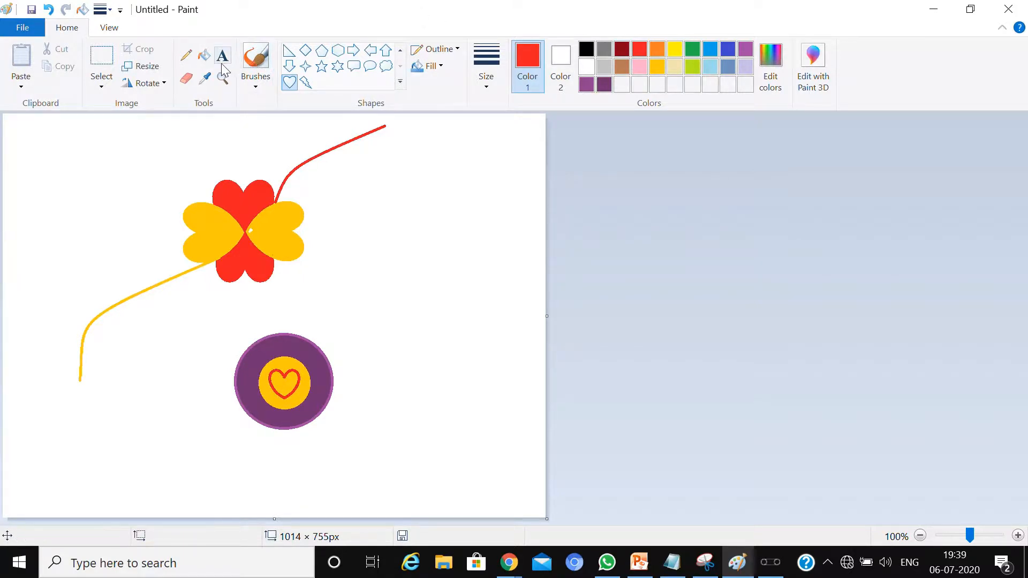
left_click(204, 55)
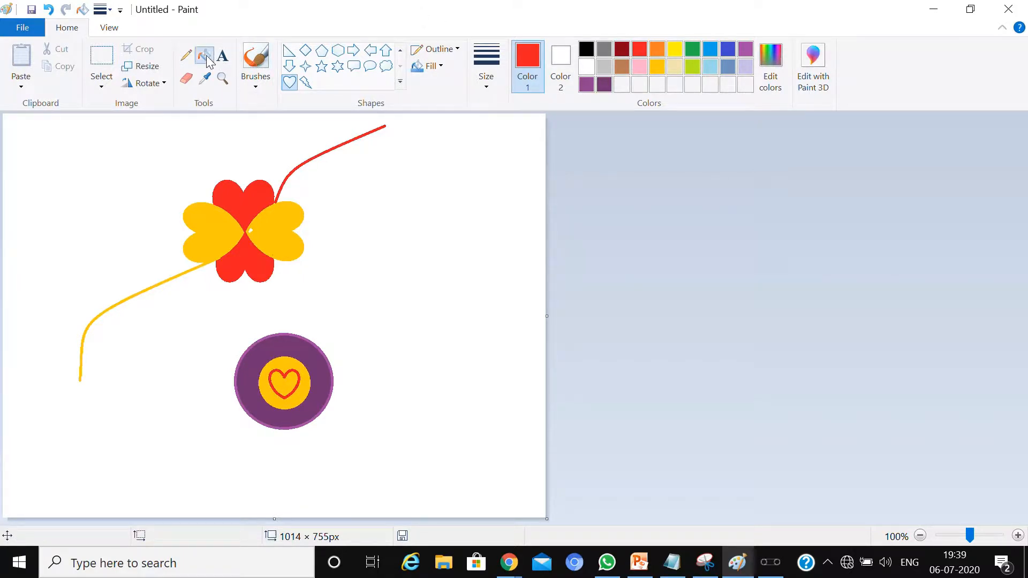
left_click(286, 381)
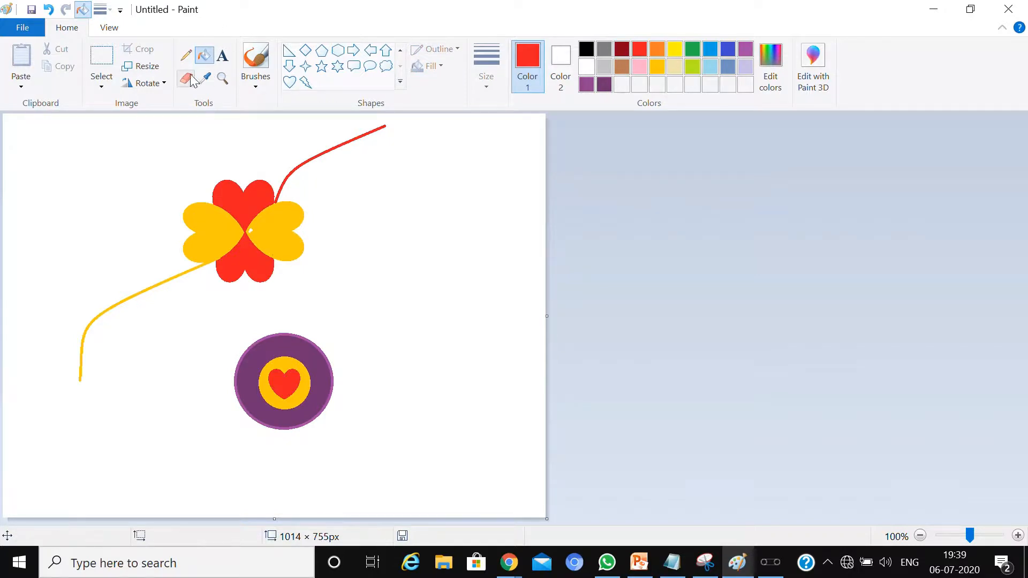
Step: Draw a red S-shaped curved stem about 216 × 90 px from the purple circle's lower-left edge, sweeping out and down
left_click(400, 49)
left_click(303, 52)
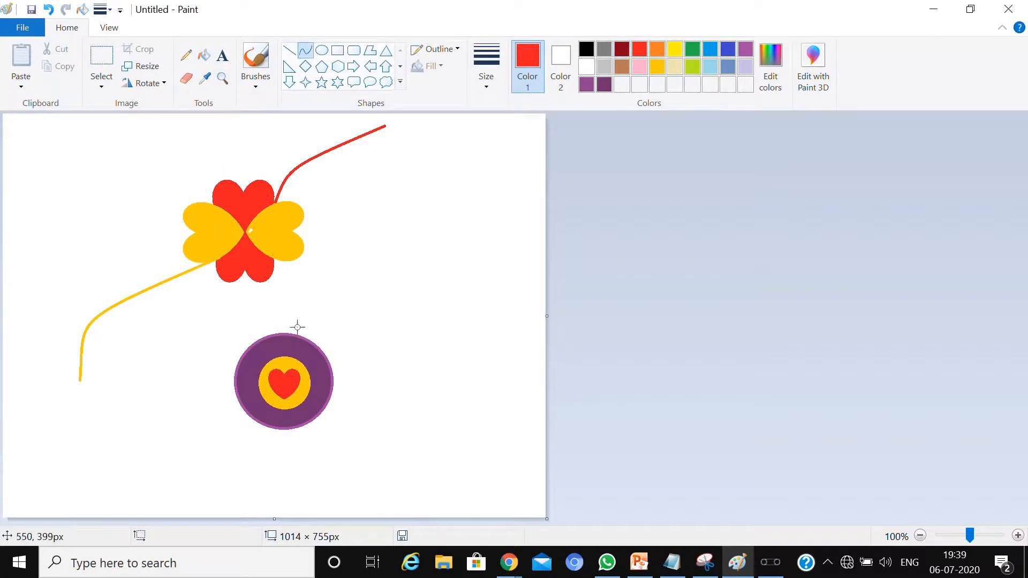
left_click_drag(122, 443, 235, 397)
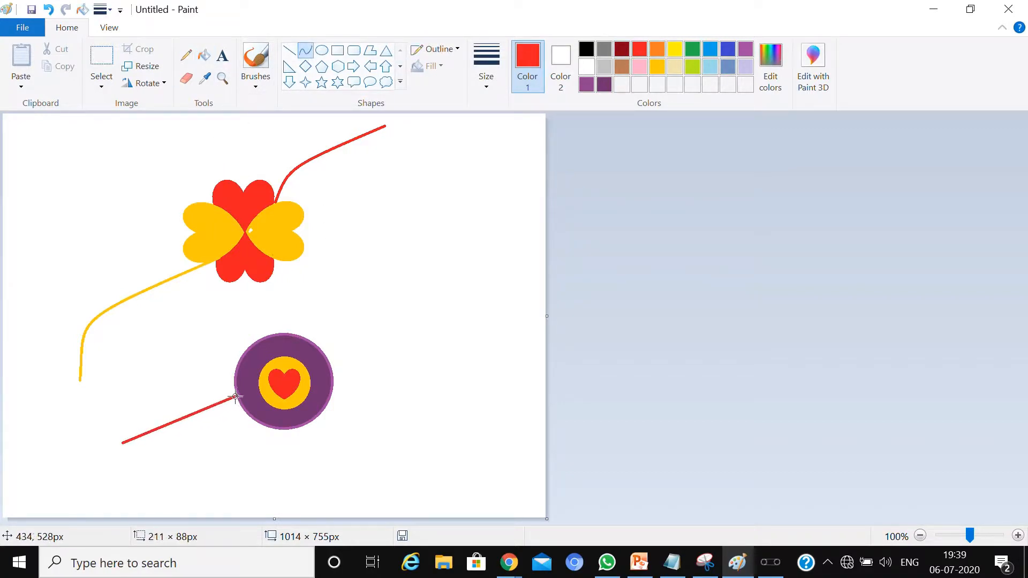
left_click_drag(160, 436, 212, 435)
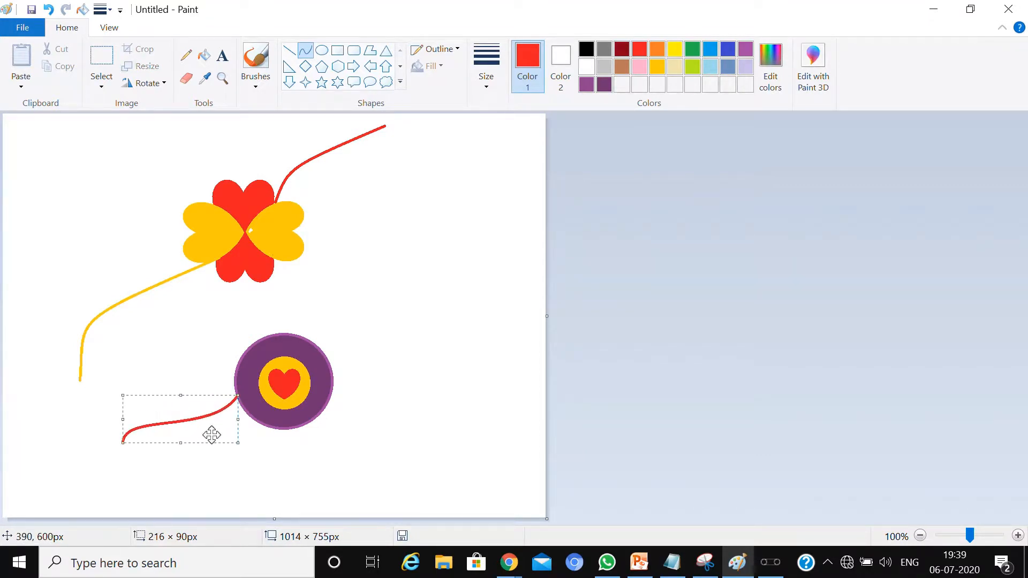
left_click(798, 202)
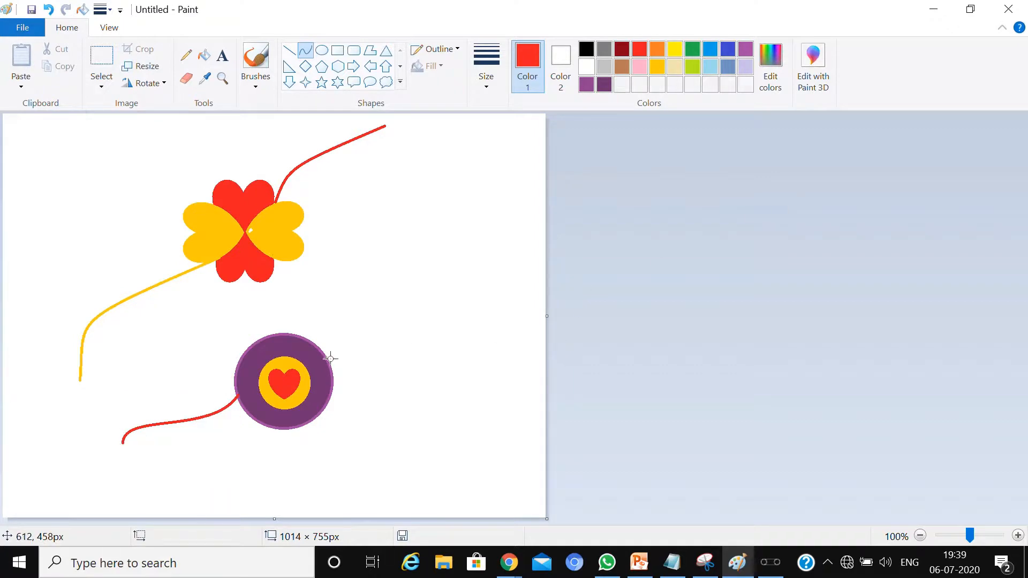
Step: Draw a red S-shaped curved stem about 219 × 115 px from the purple circle's upper-right edge, sweeping out and up
left_click_drag(325, 359, 441, 298)
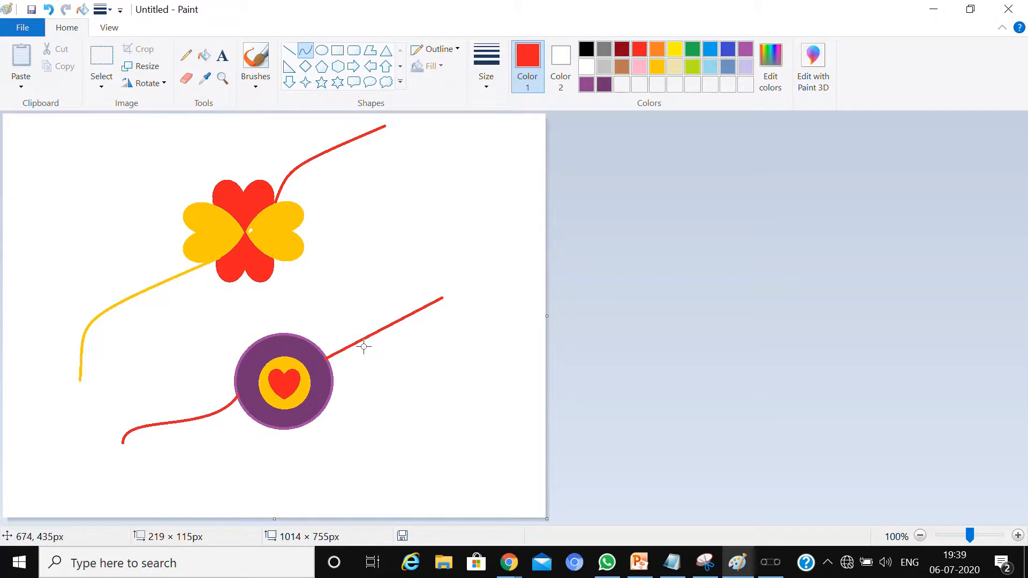
left_click_drag(360, 341, 414, 344)
left_click(695, 188)
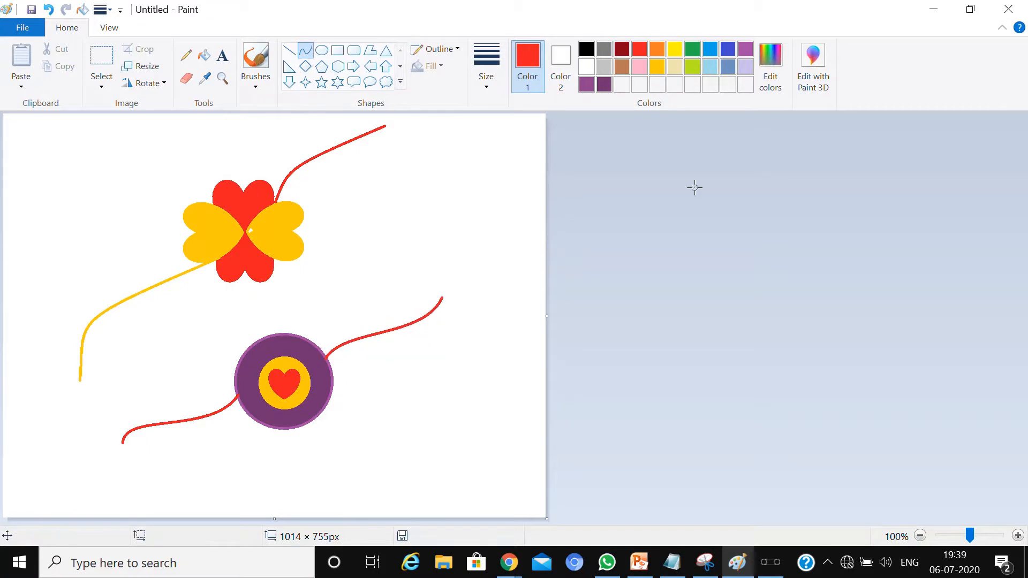
Step: Try to move the whole drawing lower on the canvas and shrink it, and undo the changes
left_click(111, 58)
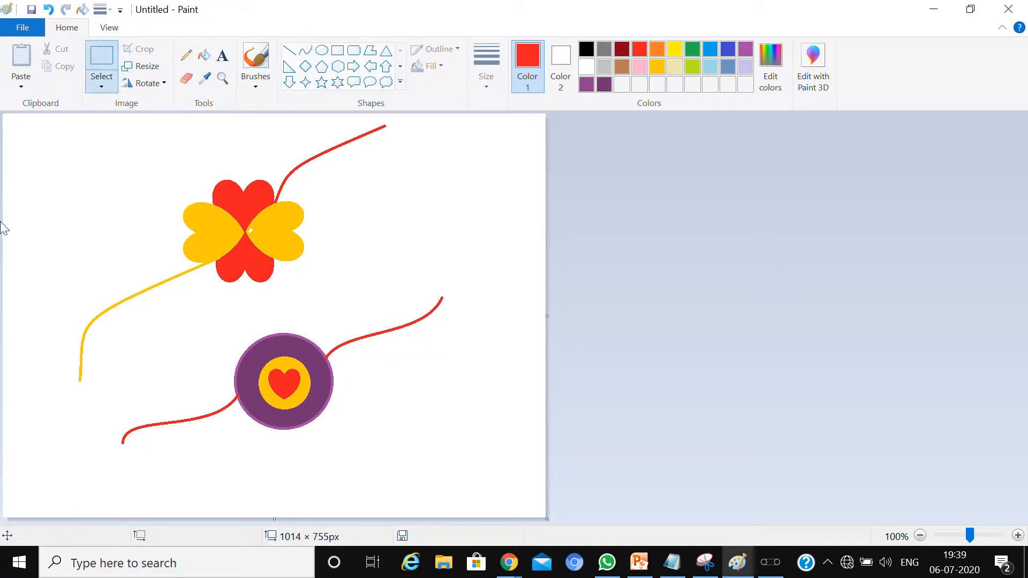
left_click_drag(29, 123, 490, 470)
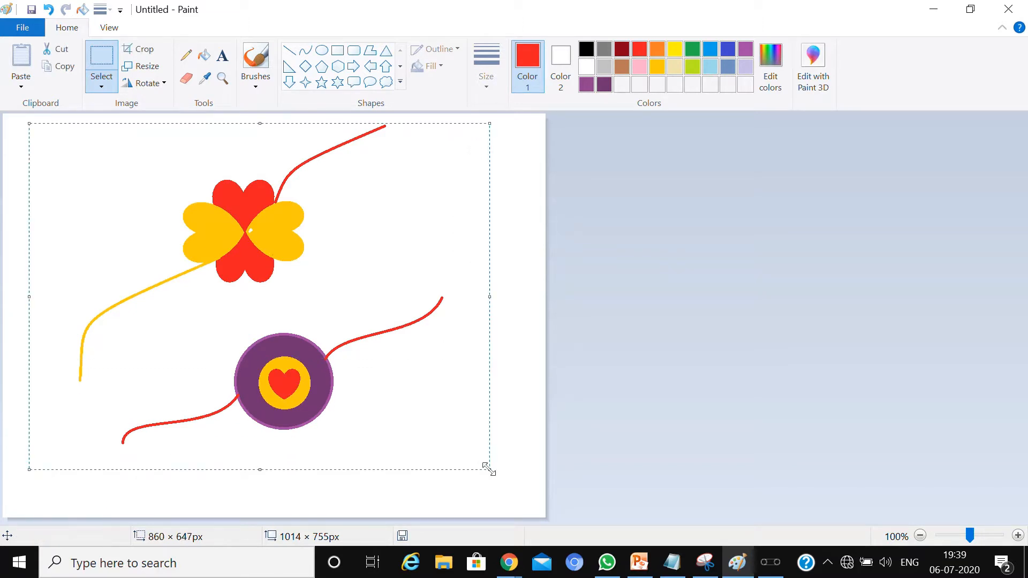
mouse_move(412, 292)
left_mouse_down()
mouse_move(429, 335)
mouse_move(415, 331)
left_mouse_up()
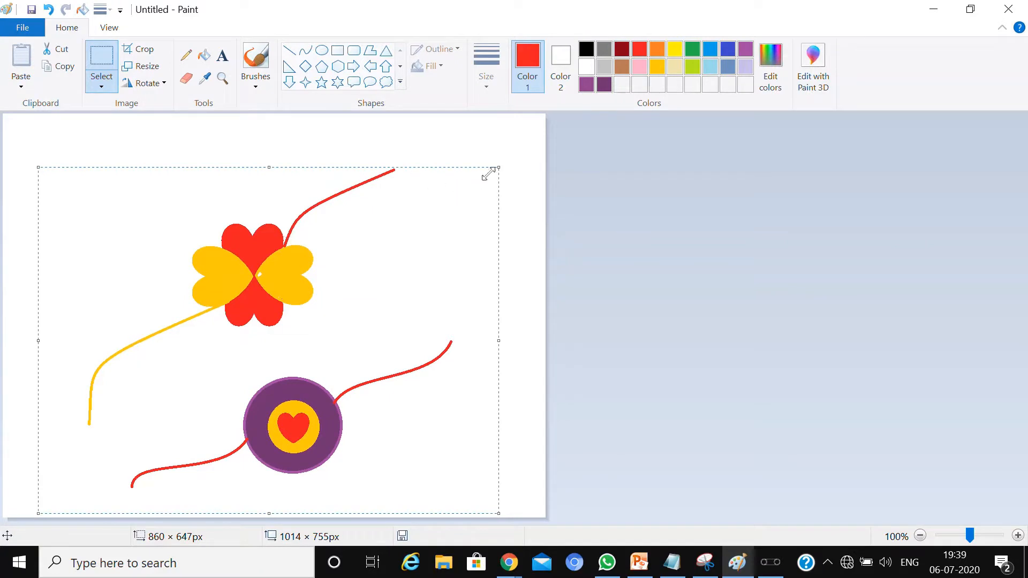
mouse_move(501, 169)
left_mouse_down()
mouse_move(422, 198)
mouse_move(491, 159)
mouse_move(456, 172)
left_mouse_up()
left_click(454, 170)
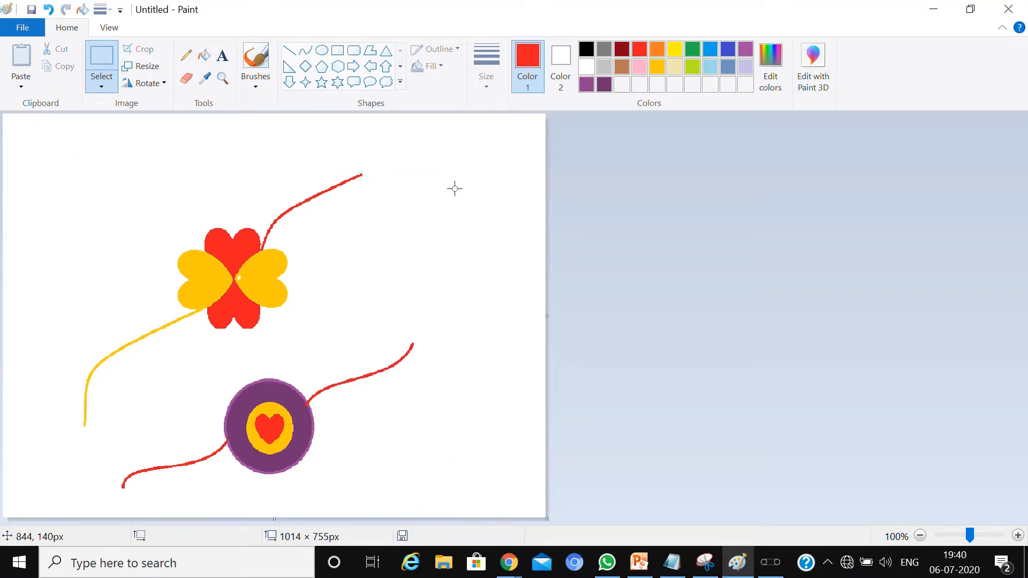
key("ctrl+z")
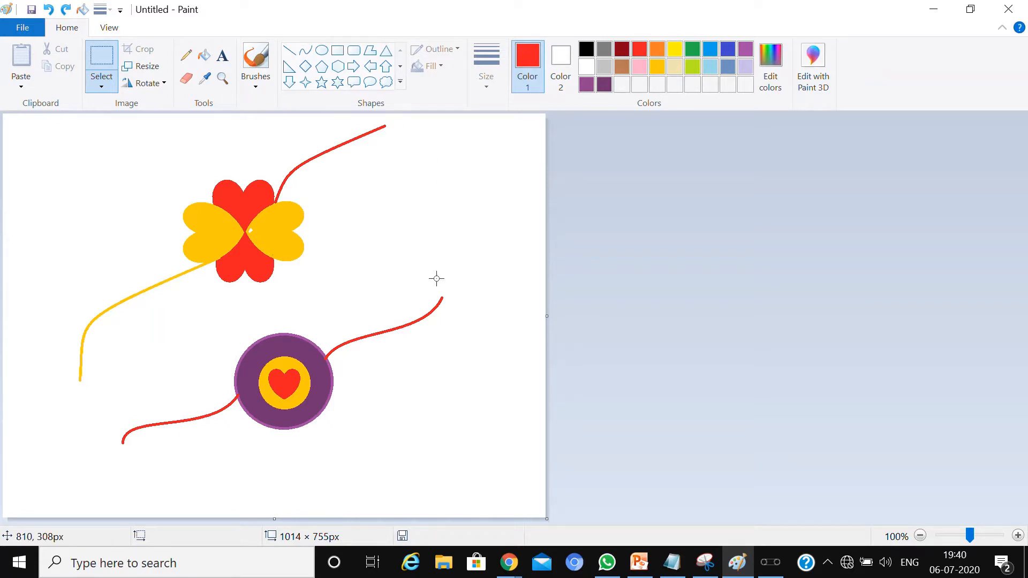
Step: Try to shift most of the drawing slightly upwards as one selection, and undo the move
mouse_move(88, 132)
left_mouse_down()
mouse_move(661, 202)
mouse_move(584, 439)
mouse_move(590, 455)
left_mouse_up()
left_click_drag(482, 276, 481, 272)
key("Escape")
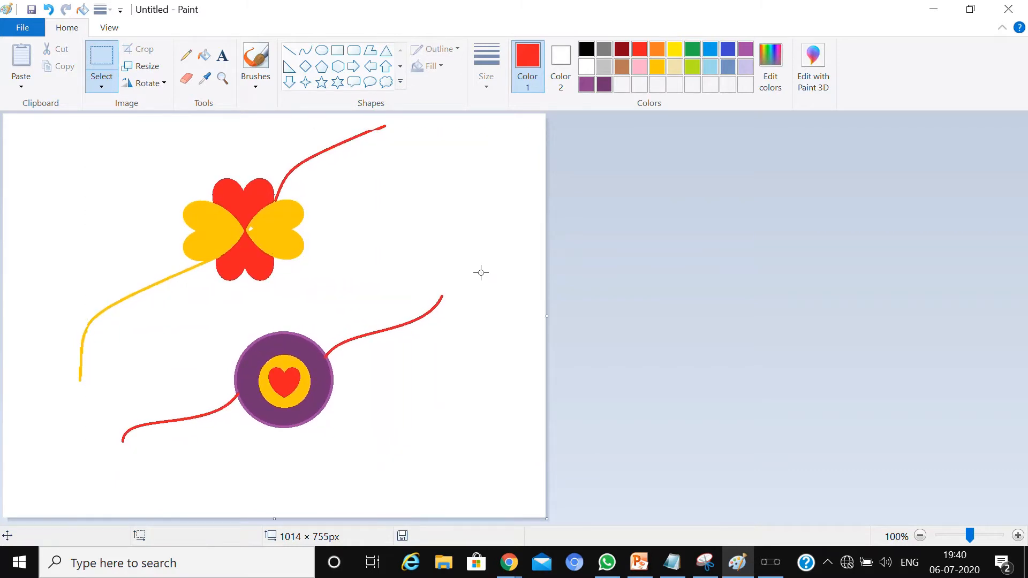
key("ctrl+z")
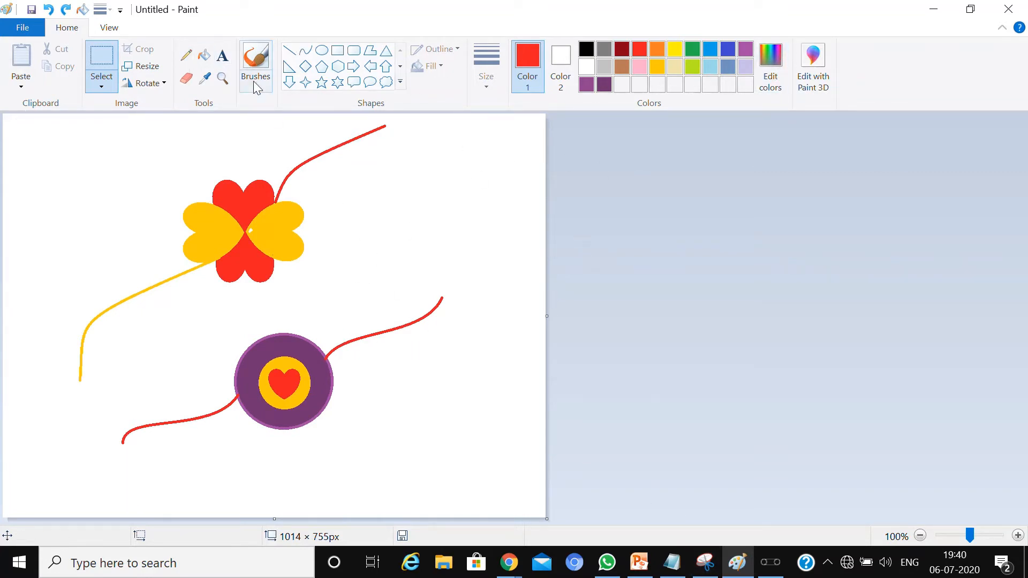
Step: Fill the white canvas background with black
left_click(204, 54)
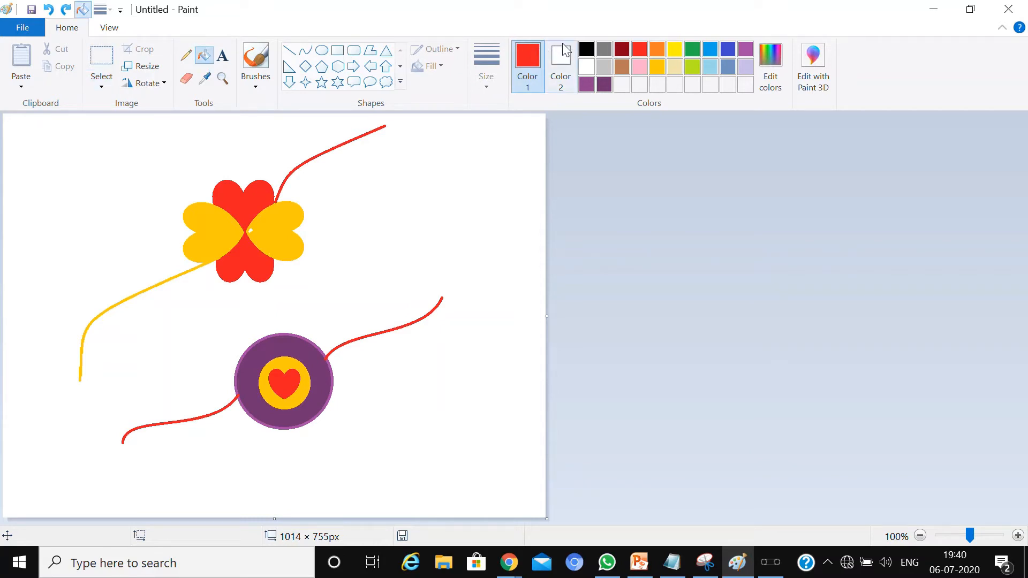
left_click(587, 49)
left_click(456, 191)
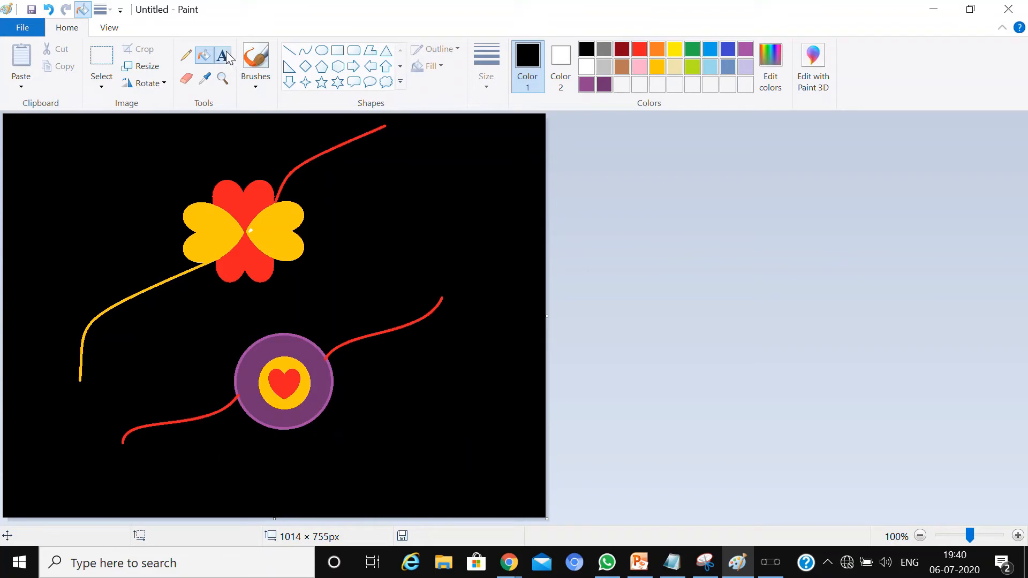
Step: Add a red text caption starting with capital letters "RA" near the canvas's bottom edge
left_click(227, 56)
left_click(641, 49)
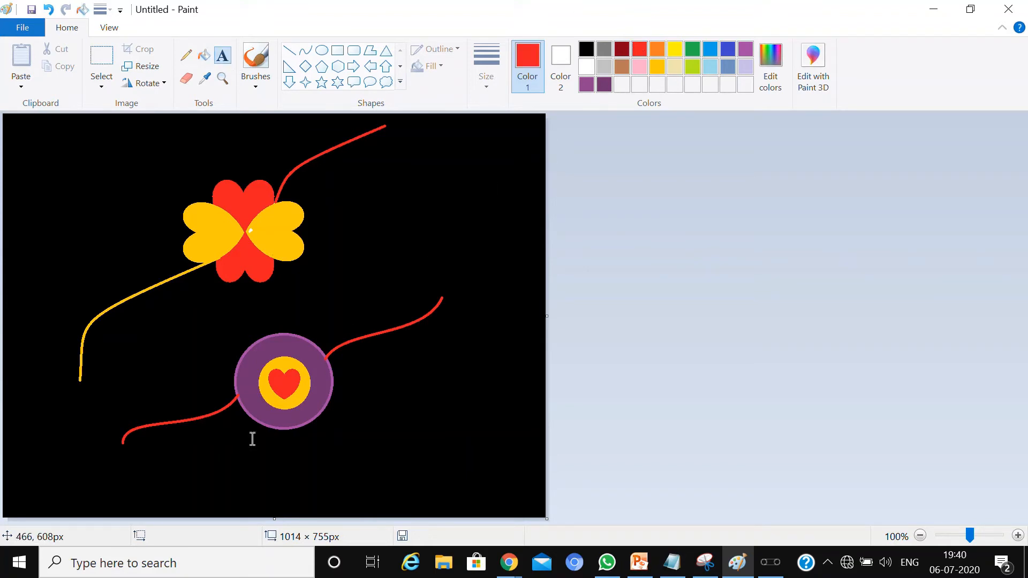
left_click(163, 498)
type("ra")
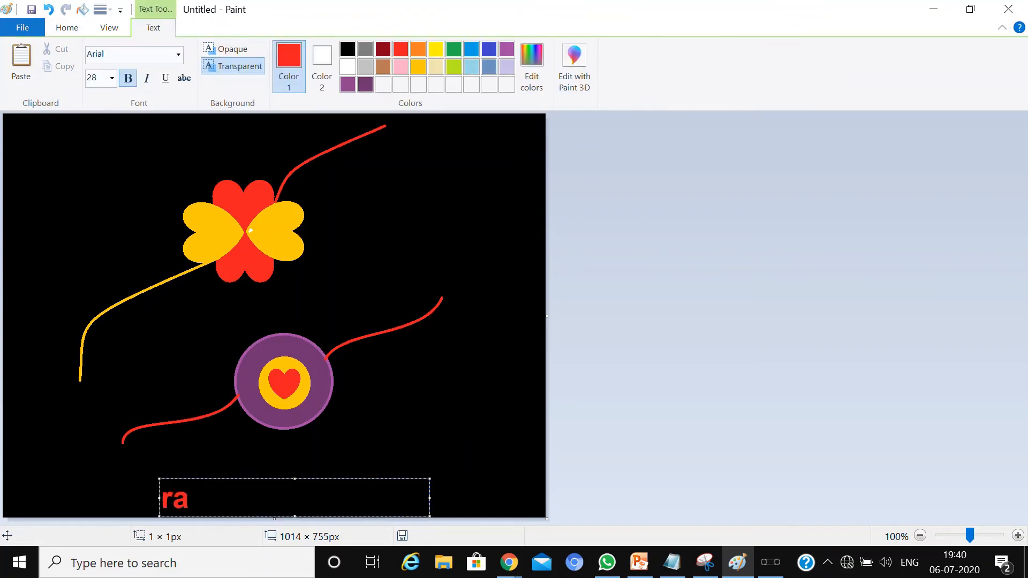
key("BackSpace")
key("BackSpace")
type("RA")
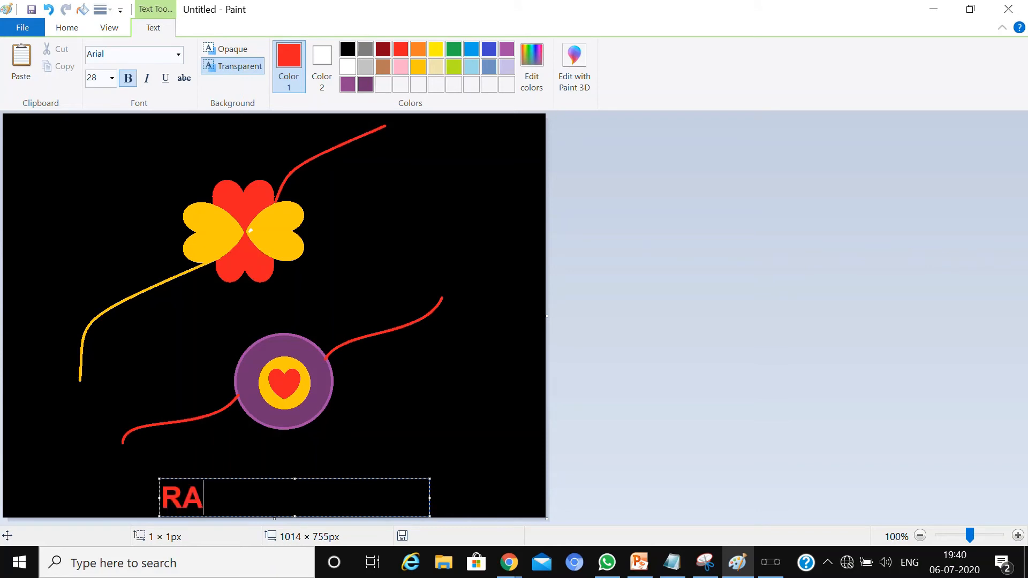